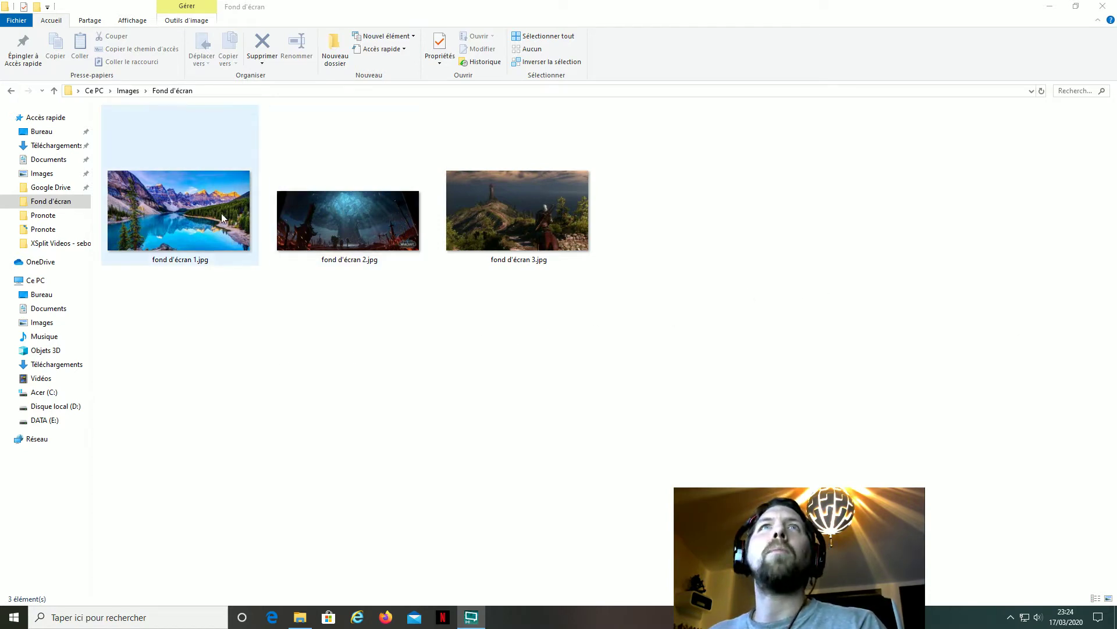
Check the file sizes of the three images in the Fond d'écran folder and preview fond d'écran 1.jpg at full size.
{"action": "left_click", "coordinate": [180, 205]}
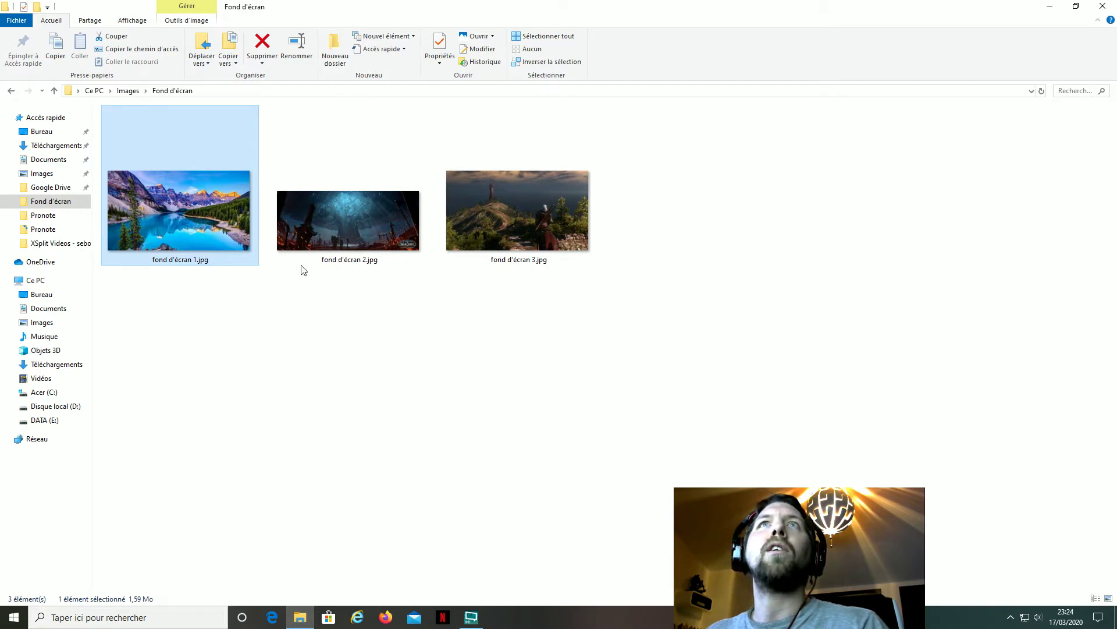
{"action": "left_click", "coordinate": [339, 235]}
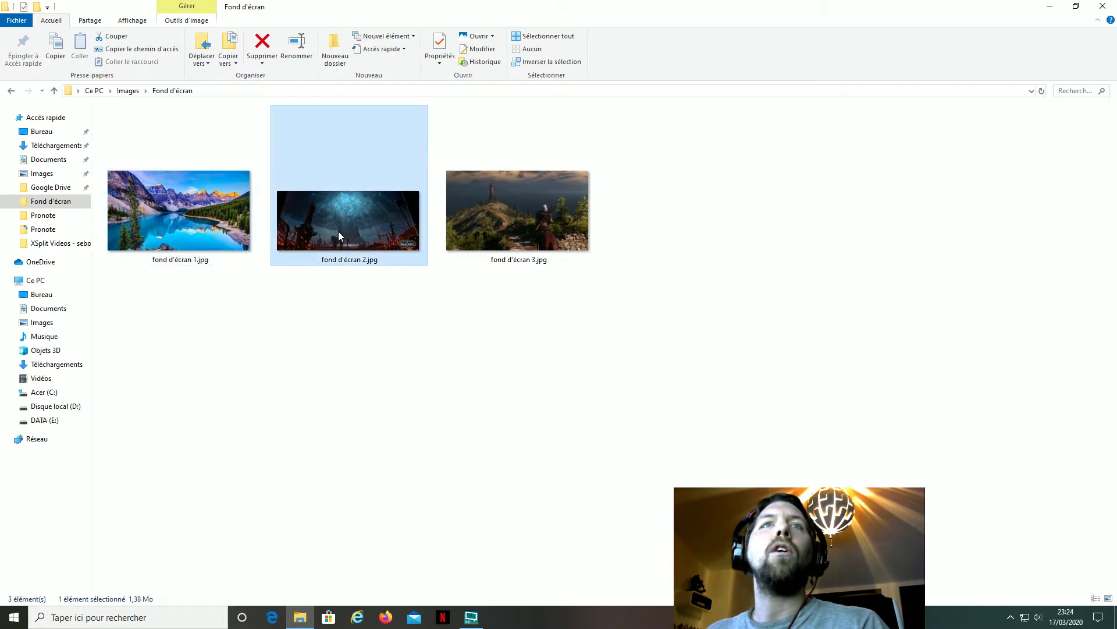
{"action": "left_click", "coordinate": [529, 222]}
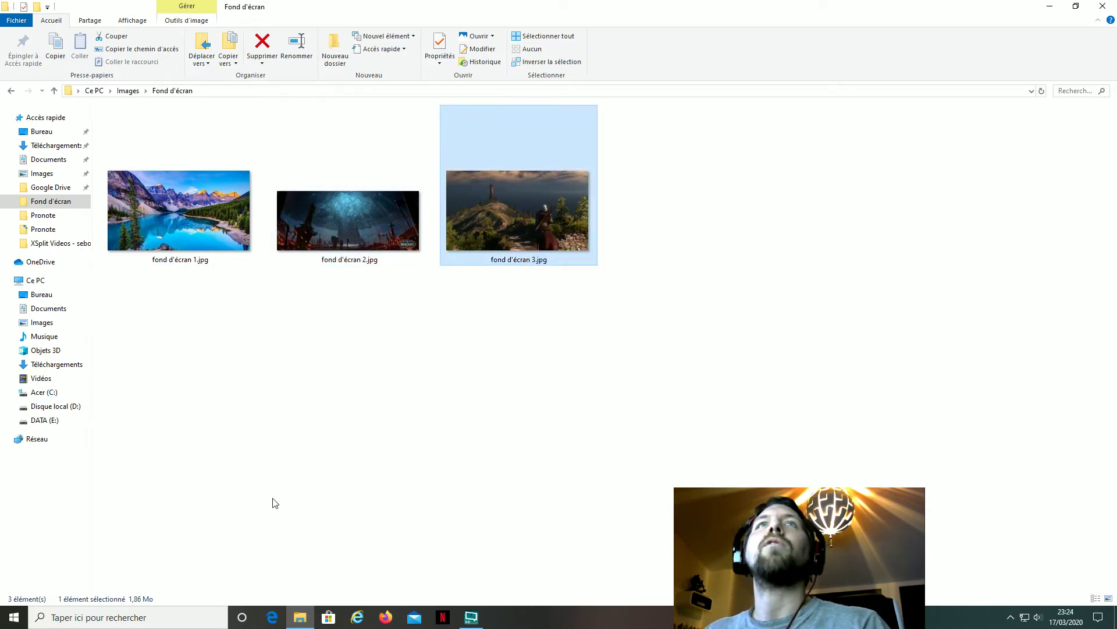
{"action": "left_click", "coordinate": [215, 230]}
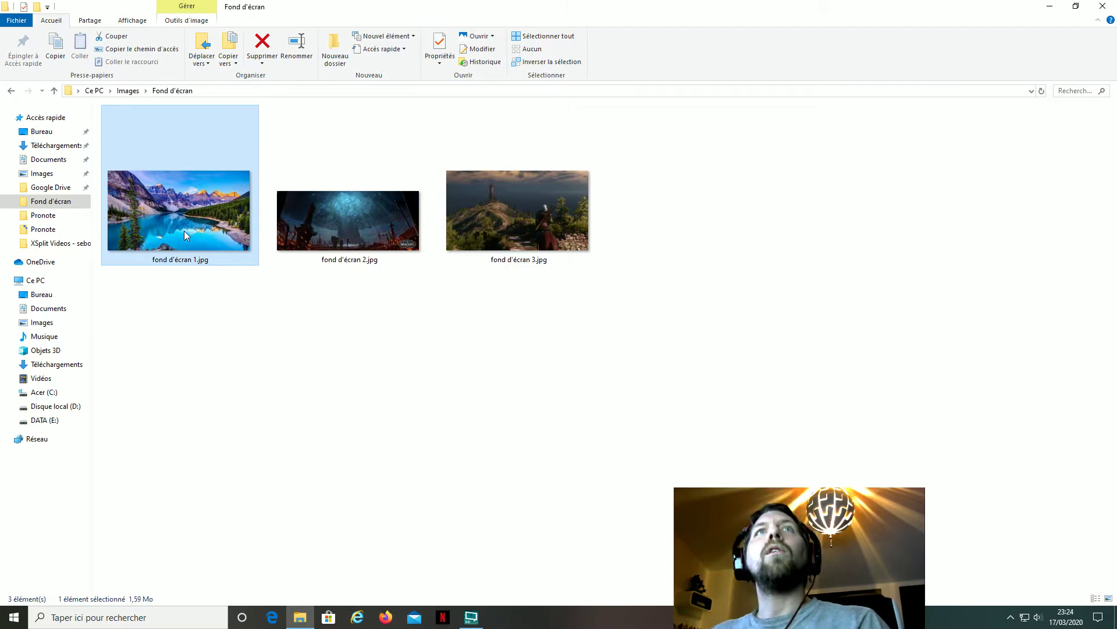
{"action": "double_click", "coordinate": [183, 231]}
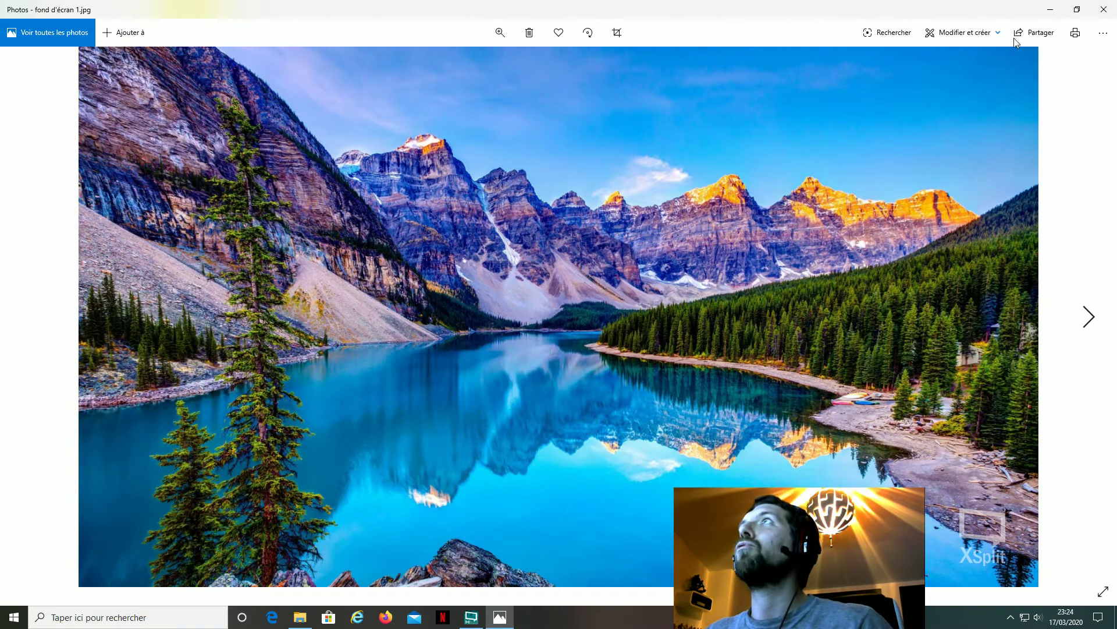
{"action": "left_click", "coordinate": [1110, 11]}
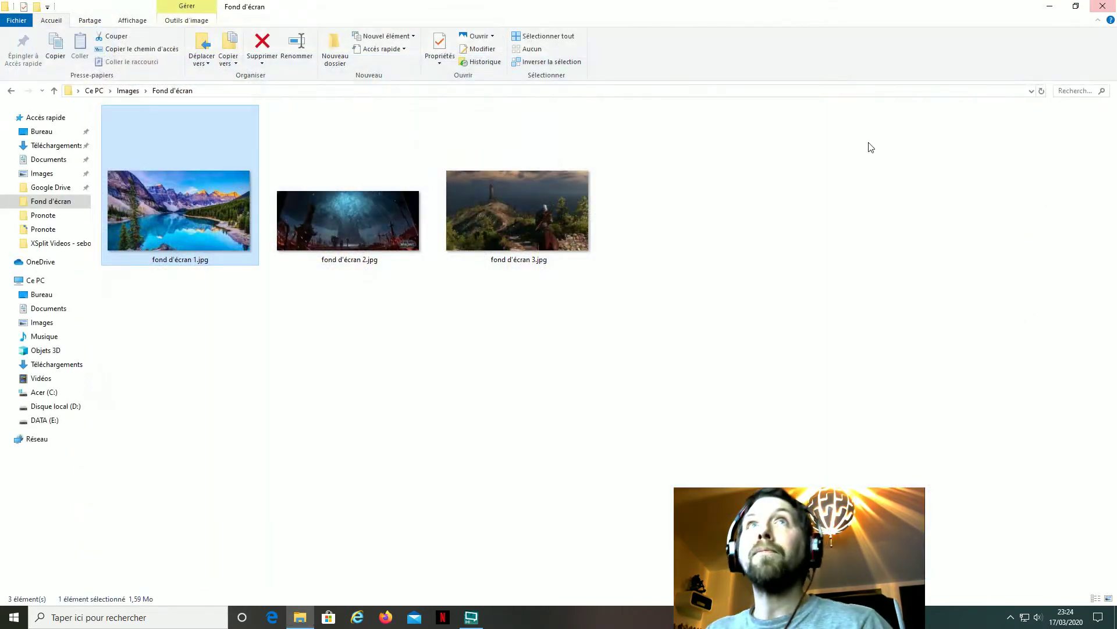
Open fond d'écran 1.jpg in Paint and look over the image at its original size.
{"action": "right_click", "coordinate": [176, 222]}
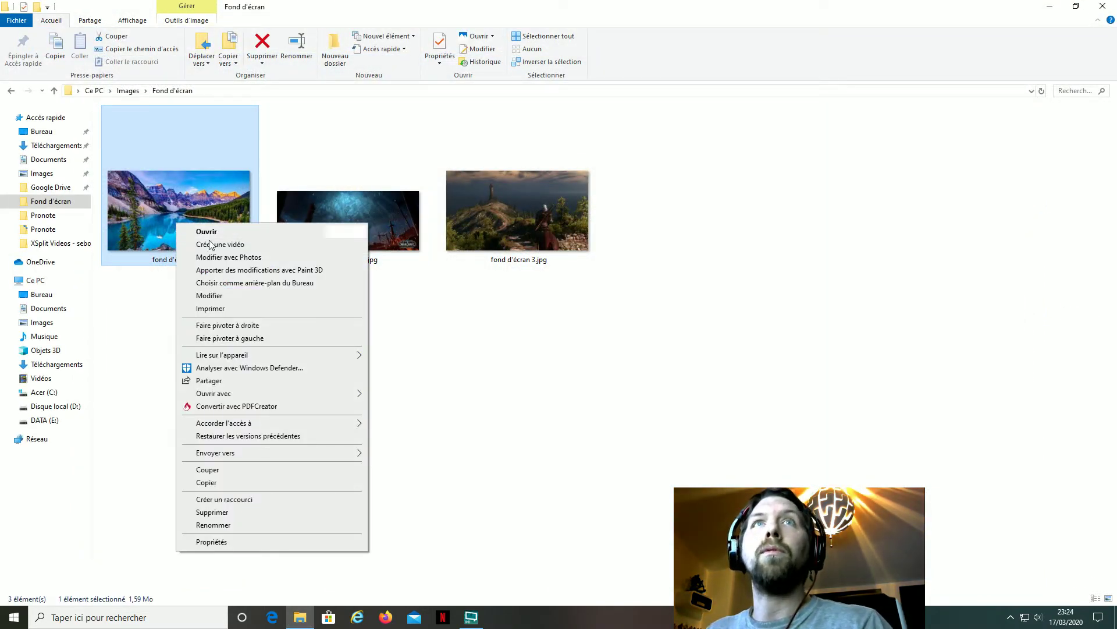
{"action": "mouse_move", "coordinate": [316, 398]}
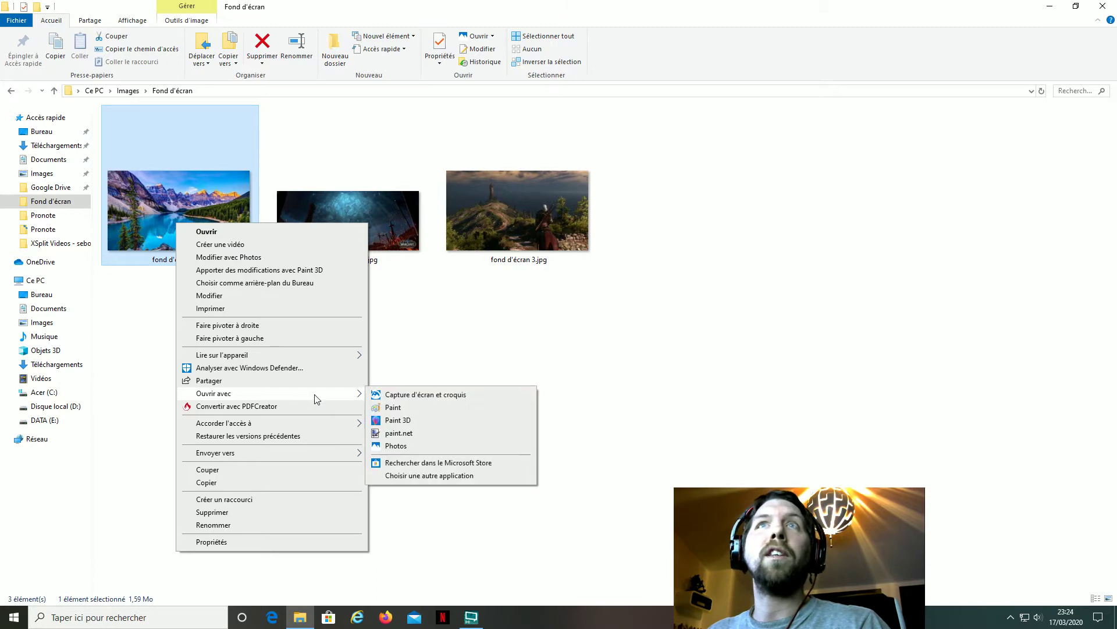
{"action": "left_click", "coordinate": [416, 409]}
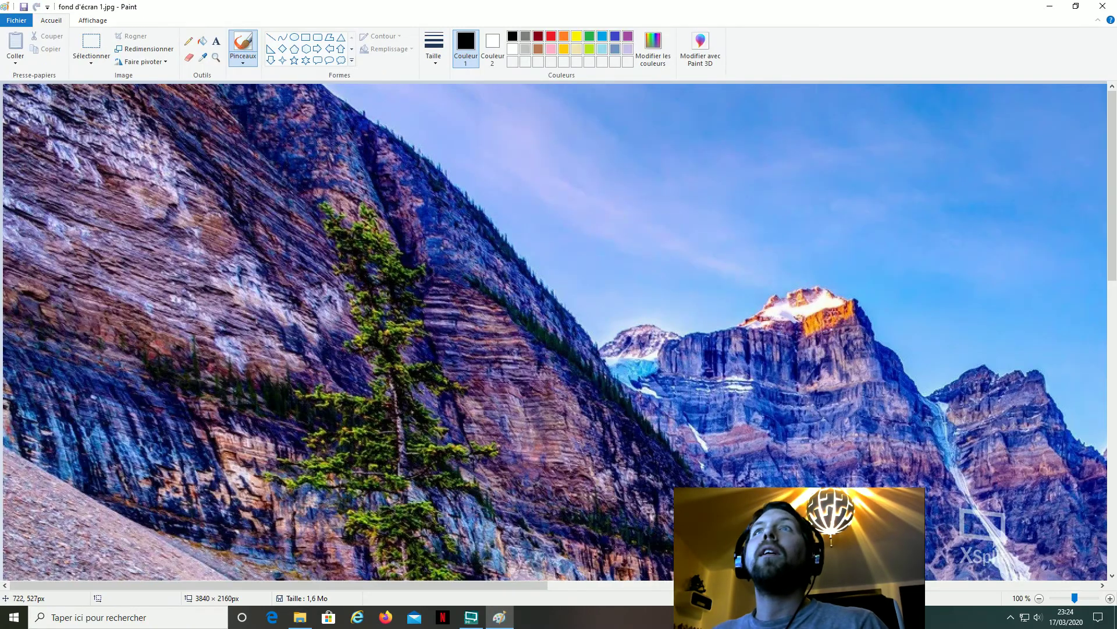
{"action": "scroll", "coordinate": [428, 379], "scroll_direction": "down", "scroll_amount": 5}
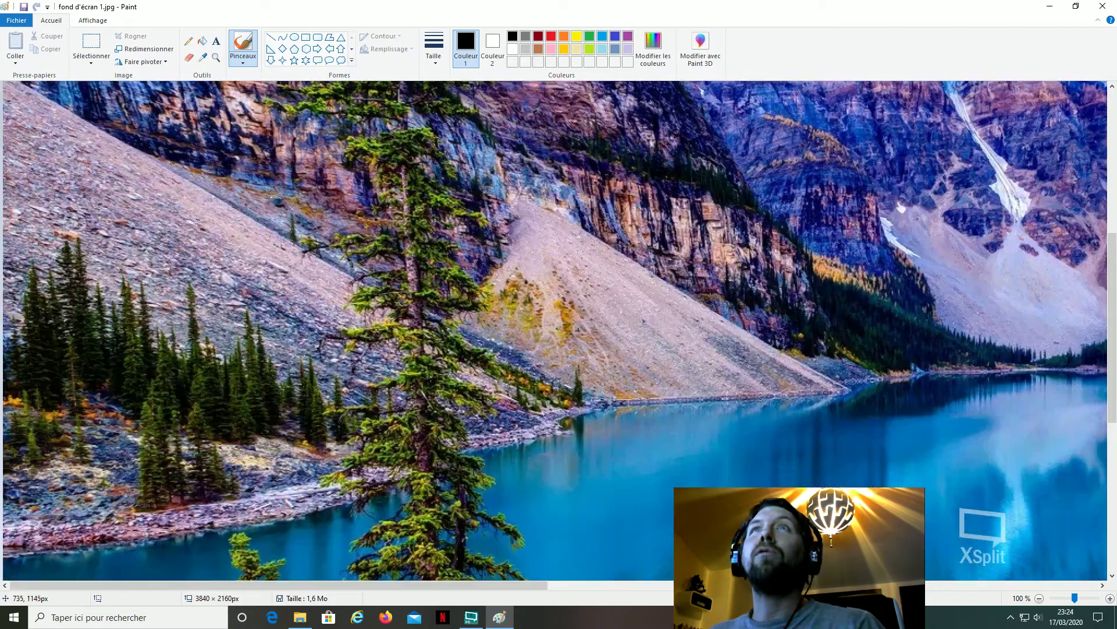
{"action": "scroll", "coordinate": [430, 377], "scroll_direction": "up", "scroll_amount": 6}
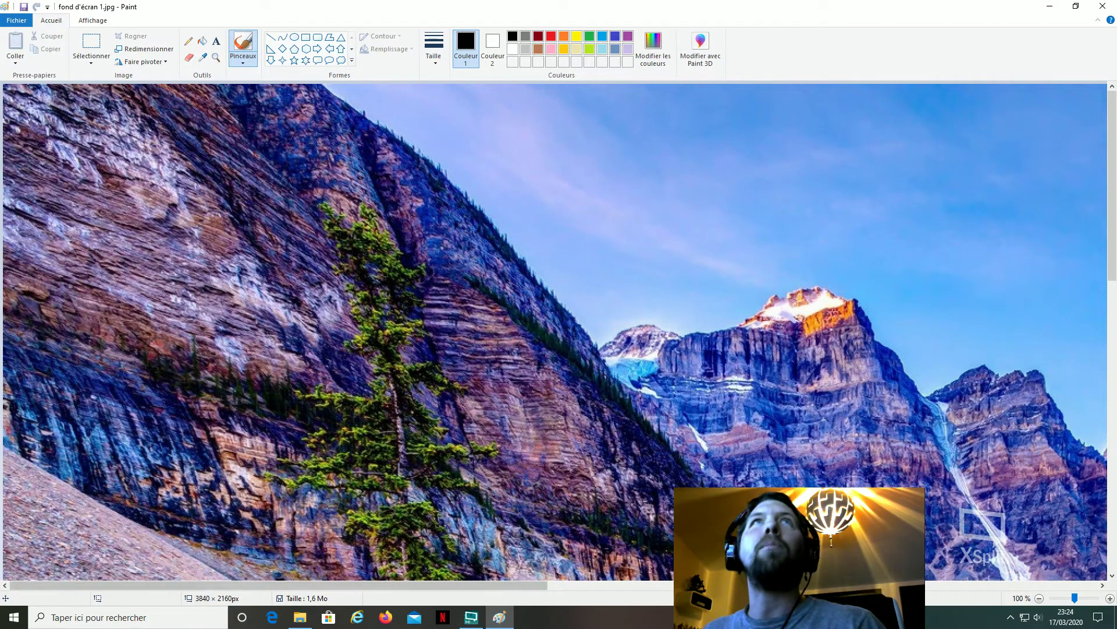
Resize the image by pixels to a horizontal size of 1000, keeping the proportions.
{"action": "left_click", "coordinate": [150, 51]}
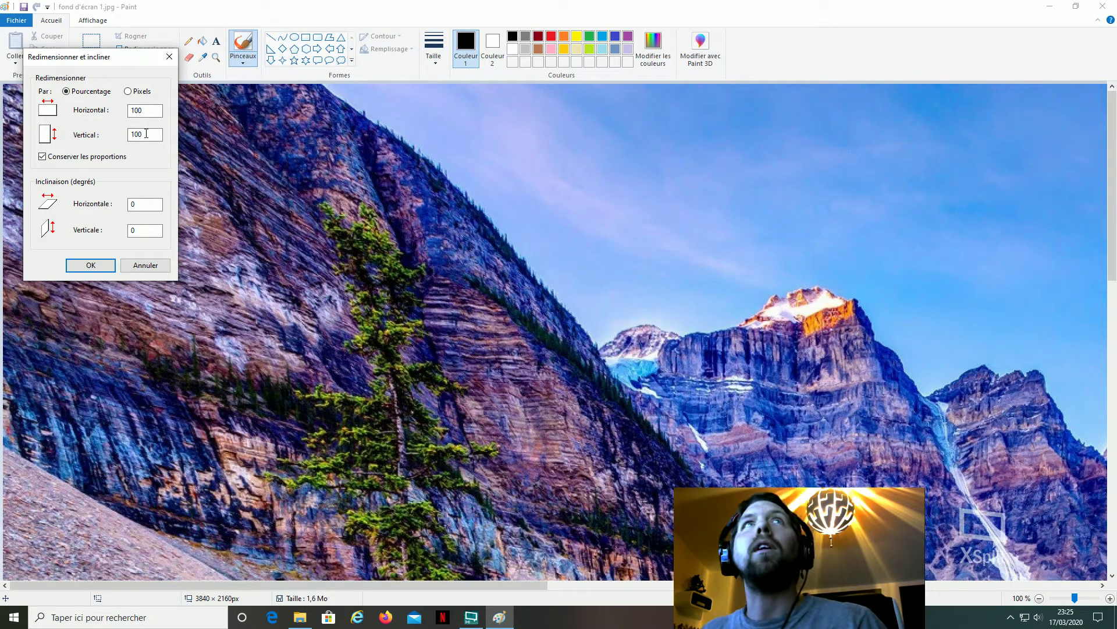
{"action": "left_click", "coordinate": [127, 91]}
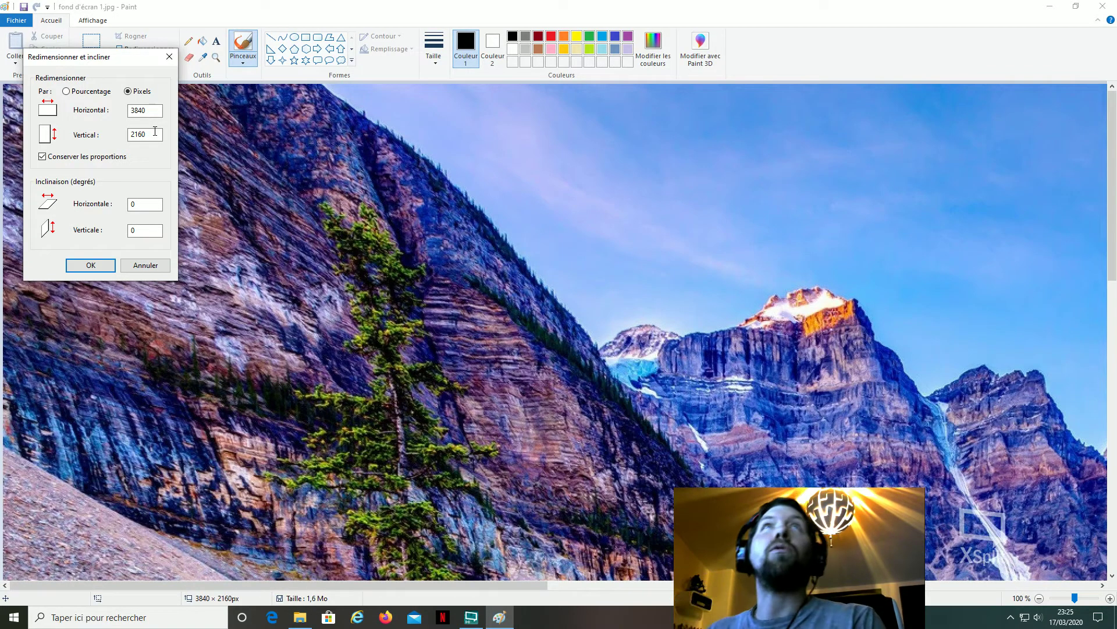
{"action": "double_click", "coordinate": [139, 110]}
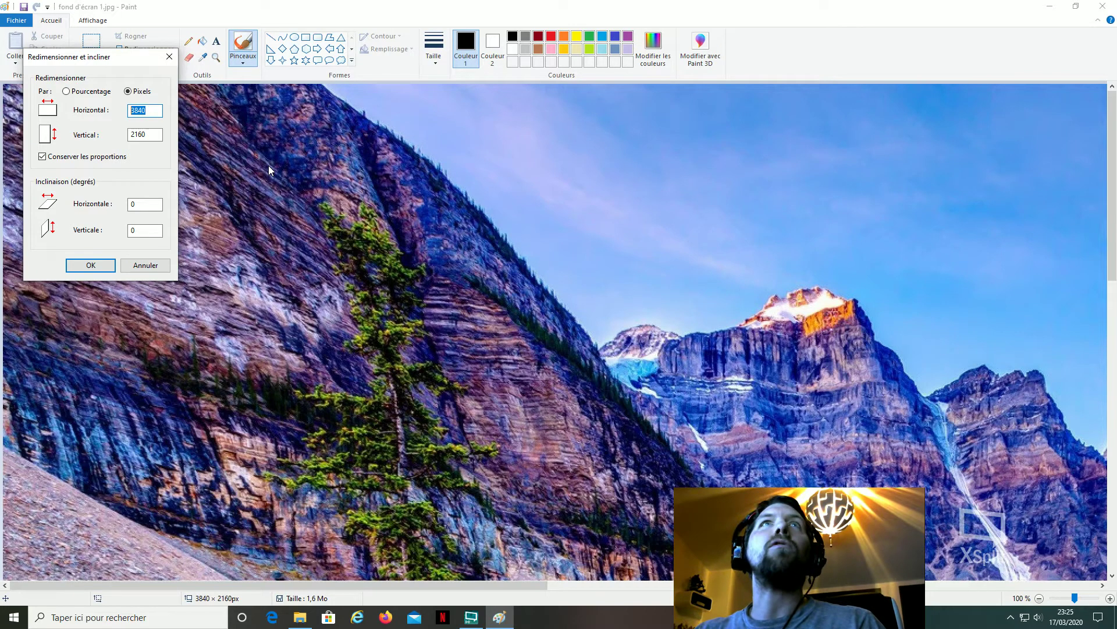
{"action": "type", "text": "1000"}
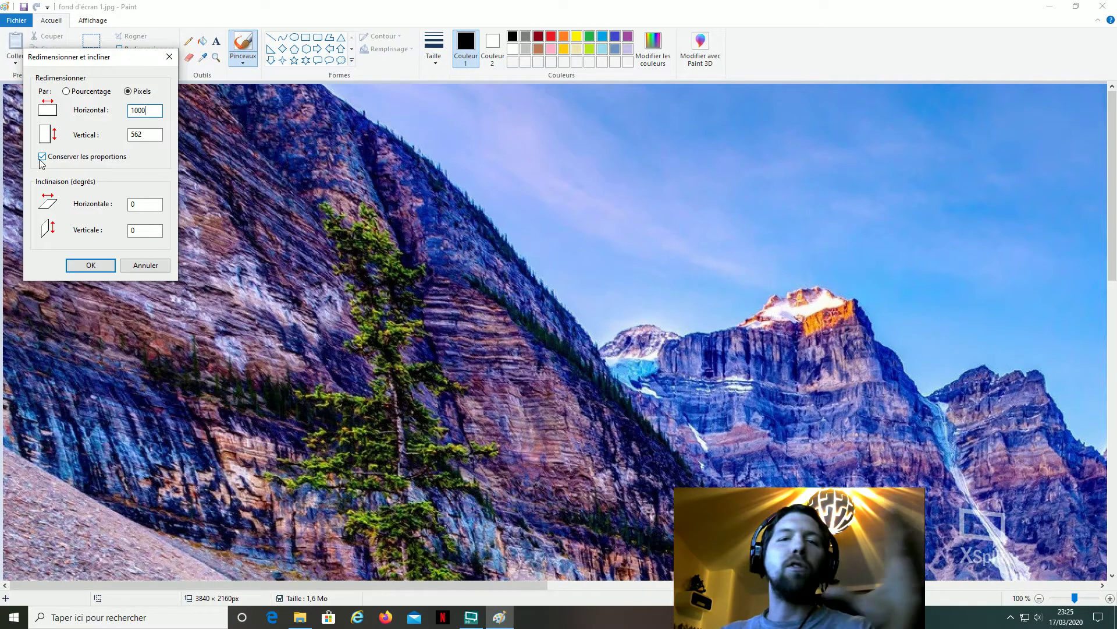
{"action": "left_click", "coordinate": [91, 265]}
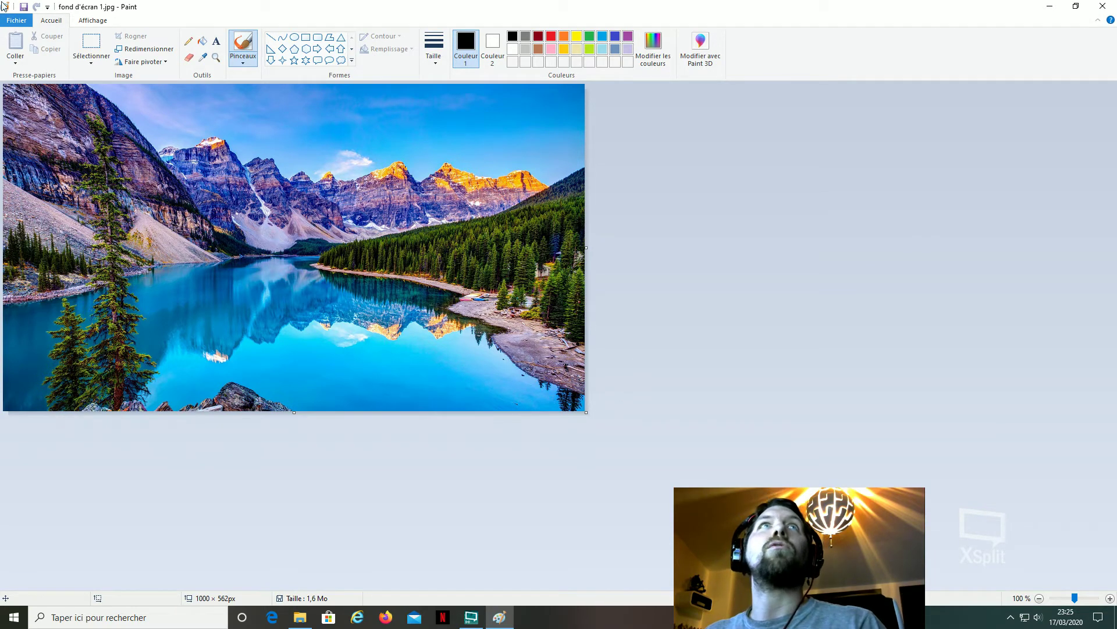
Save the resized image as a JPEG named "fond d'écran 1 bis.jpg" in the Fond d'écran folder and close Paint.
{"action": "left_click", "coordinate": [23, 22]}
{"action": "mouse_move", "coordinate": [71, 121]}
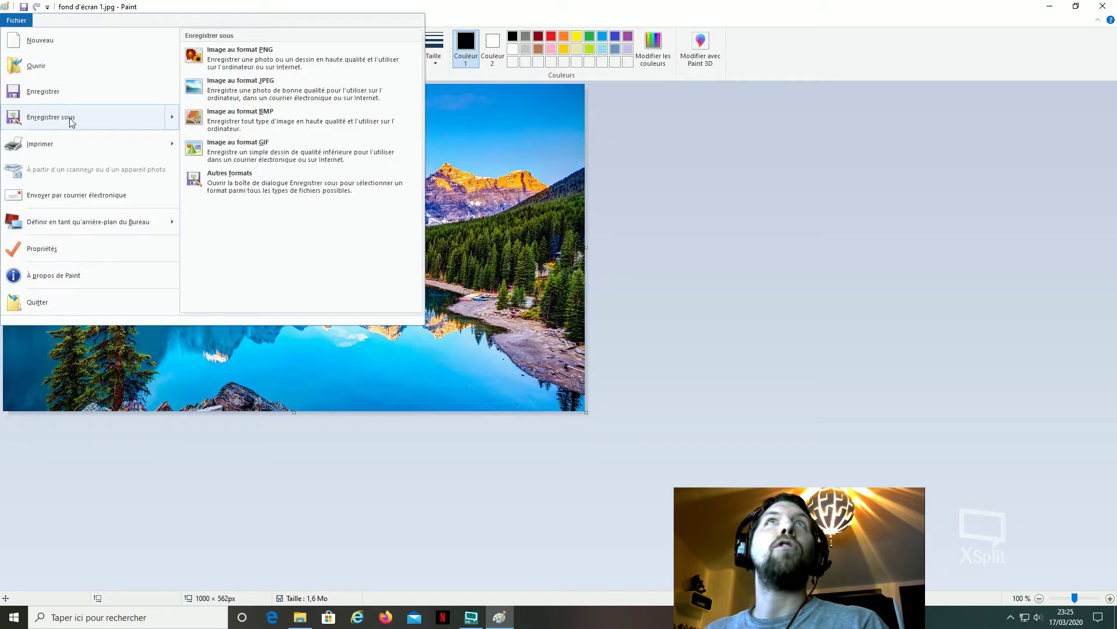
{"action": "left_click", "coordinate": [254, 89]}
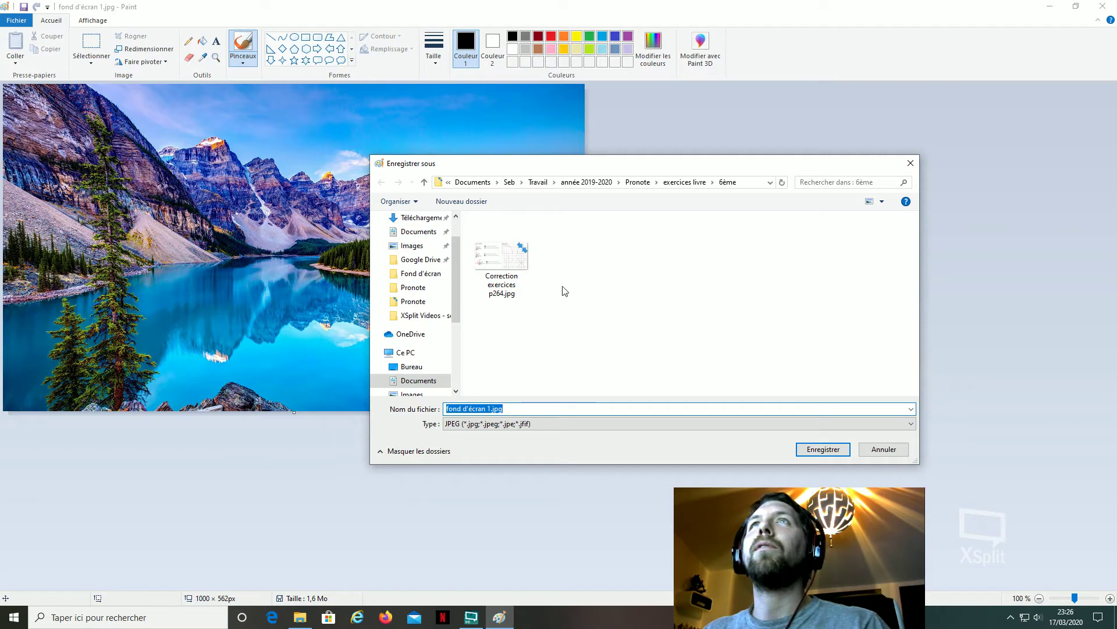
{"action": "left_click", "coordinate": [420, 273]}
{"action": "left_click", "coordinate": [506, 406]}
{"action": "key", "text": "ctrl+a"}
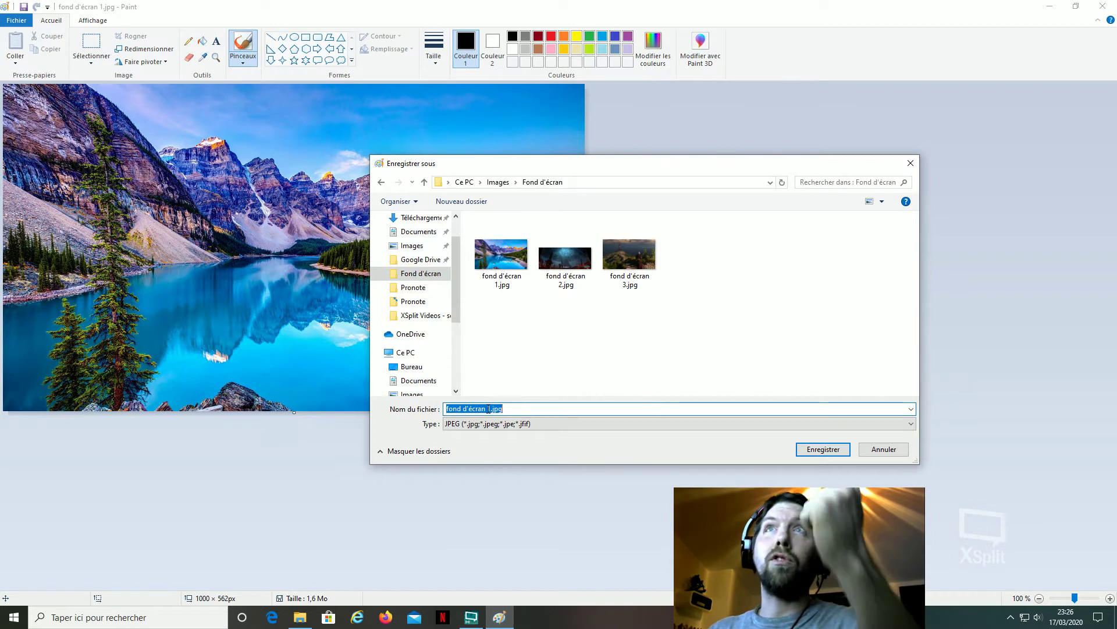
{"action": "left_click", "coordinate": [492, 408]}
{"action": "type", "text": "bis"}
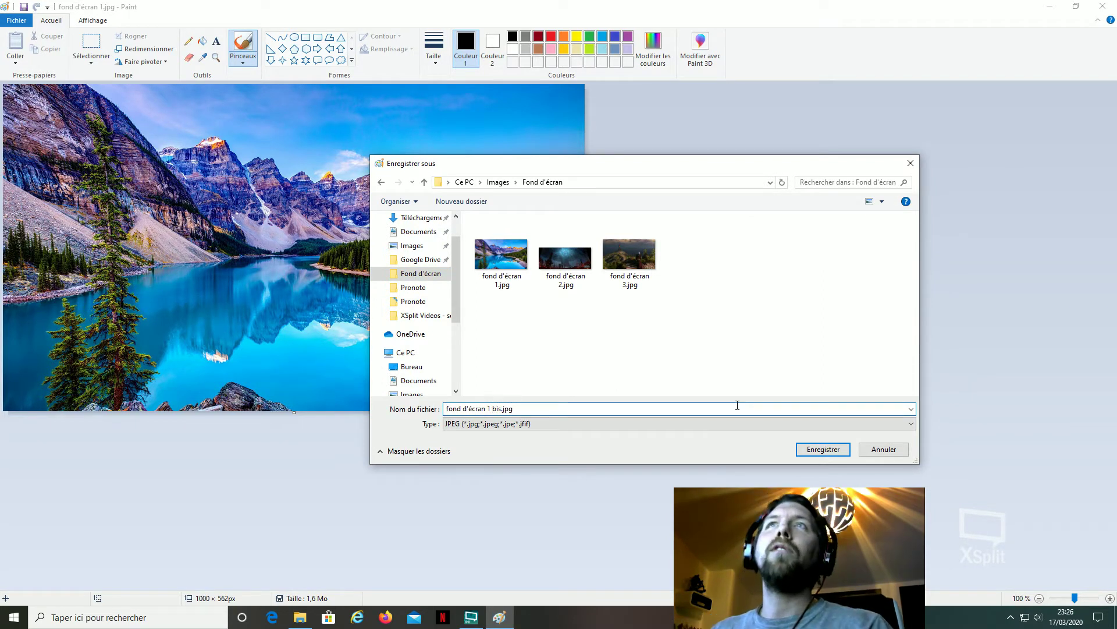
{"action": "left_click", "coordinate": [832, 453]}
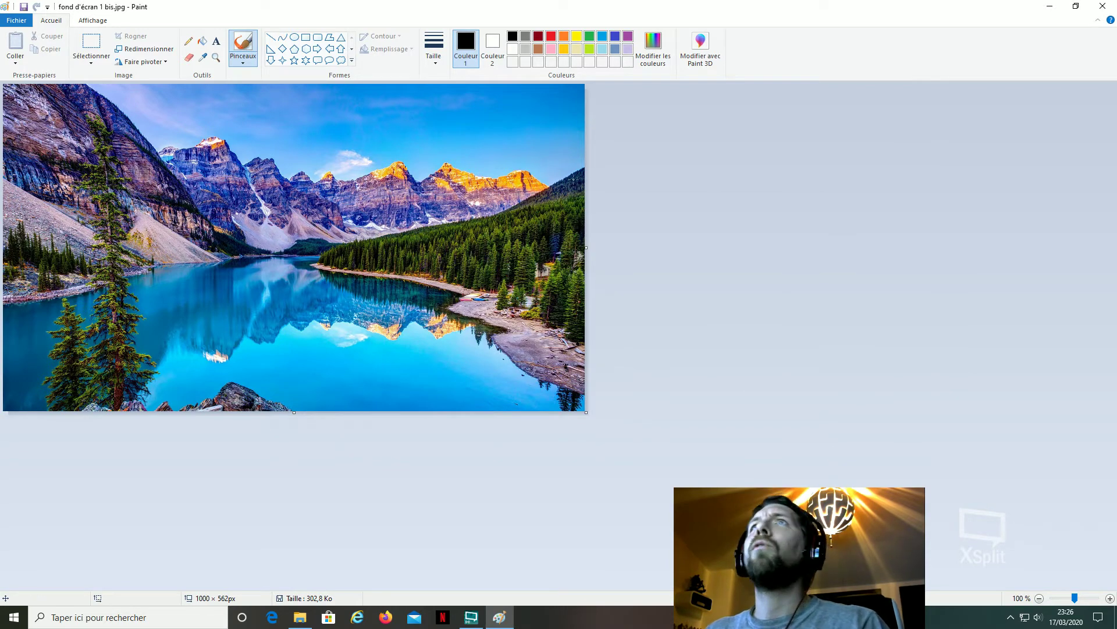
{"action": "left_click", "coordinate": [1103, 6]}
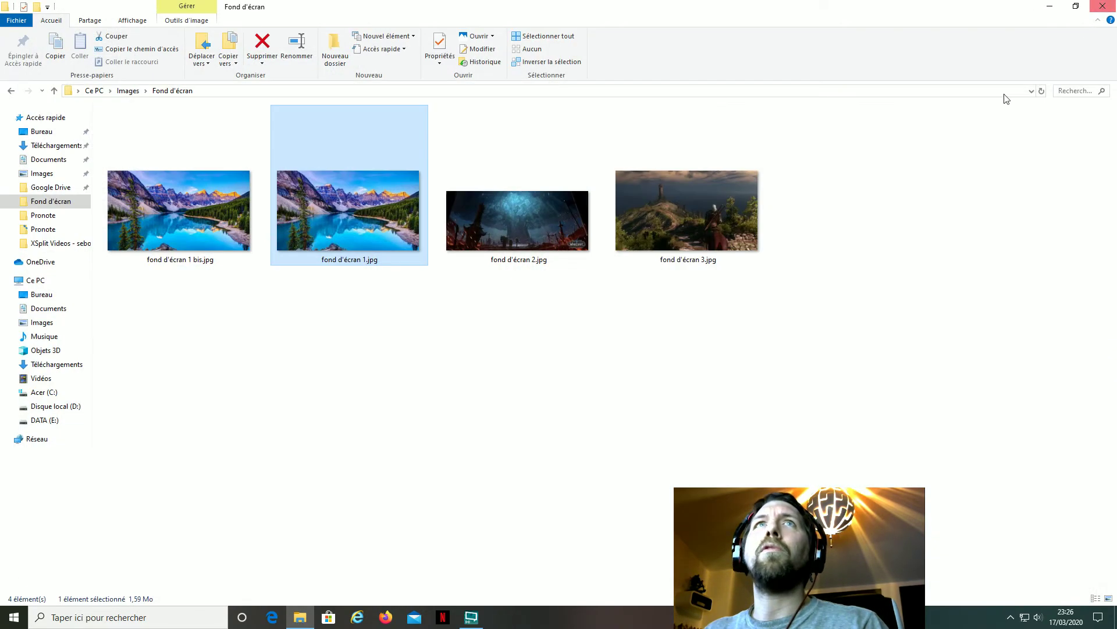
Compare the file size of fond d'écran 1 bis.jpg with the original image and check the sizes of the other two images.
{"action": "left_click", "coordinate": [204, 224]}
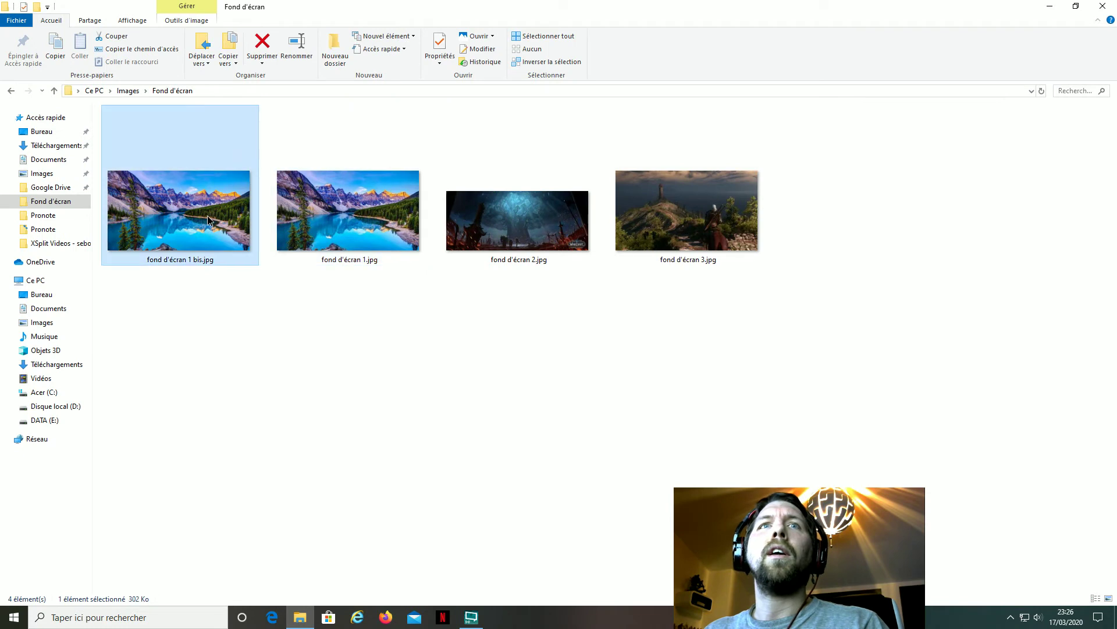
{"action": "left_click", "coordinate": [352, 214]}
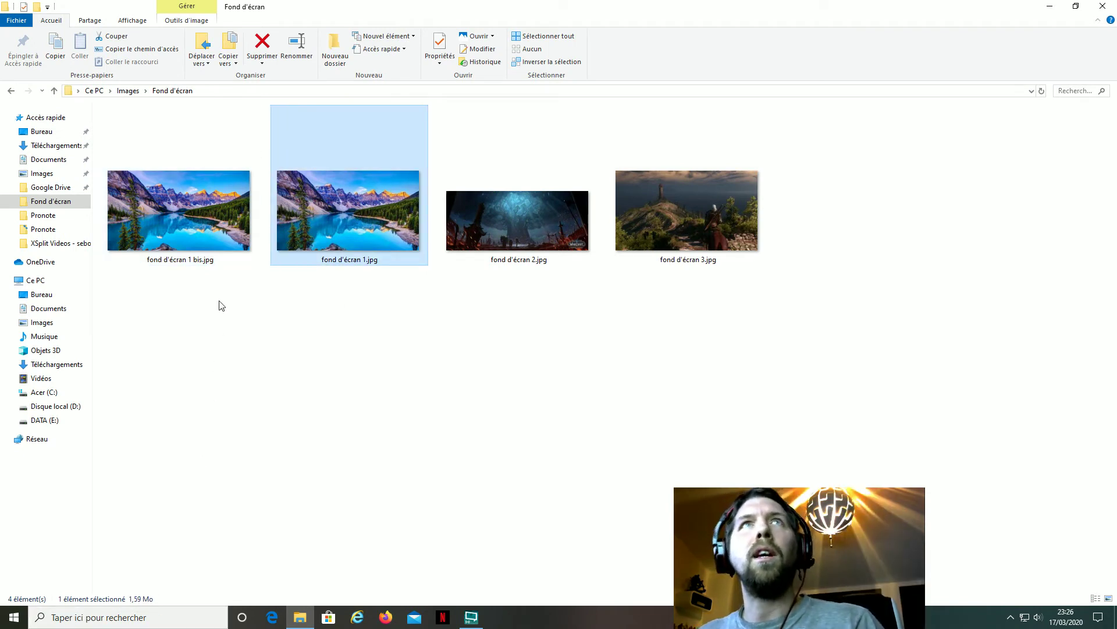
{"action": "left_click", "coordinate": [200, 232]}
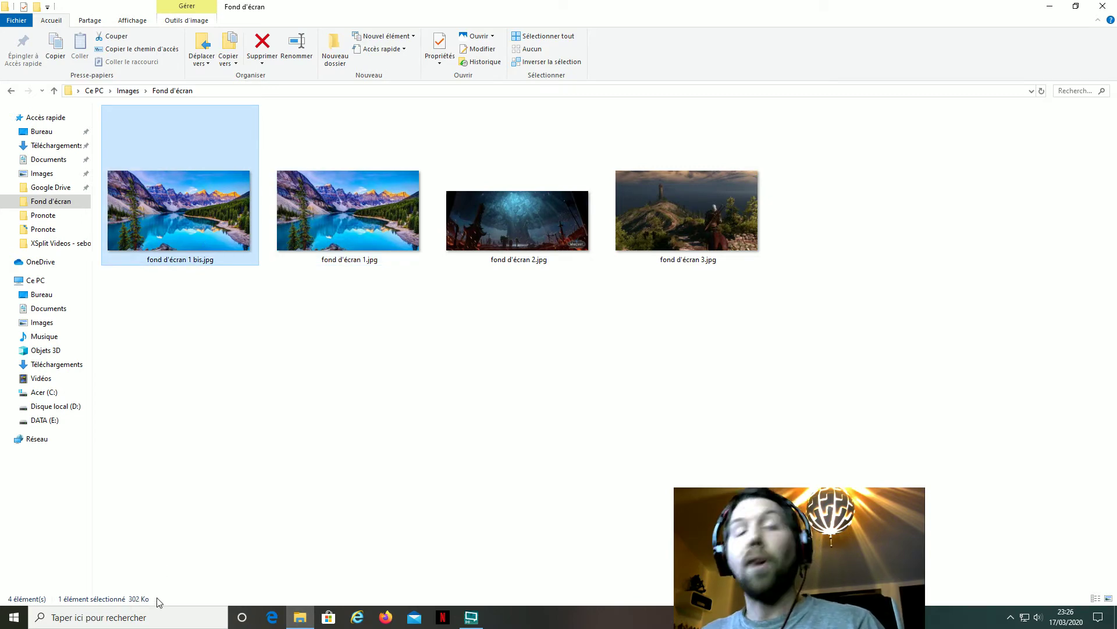
{"action": "left_click", "coordinate": [359, 256]}
{"action": "left_click", "coordinate": [176, 230]}
{"action": "left_click", "coordinate": [322, 221]}
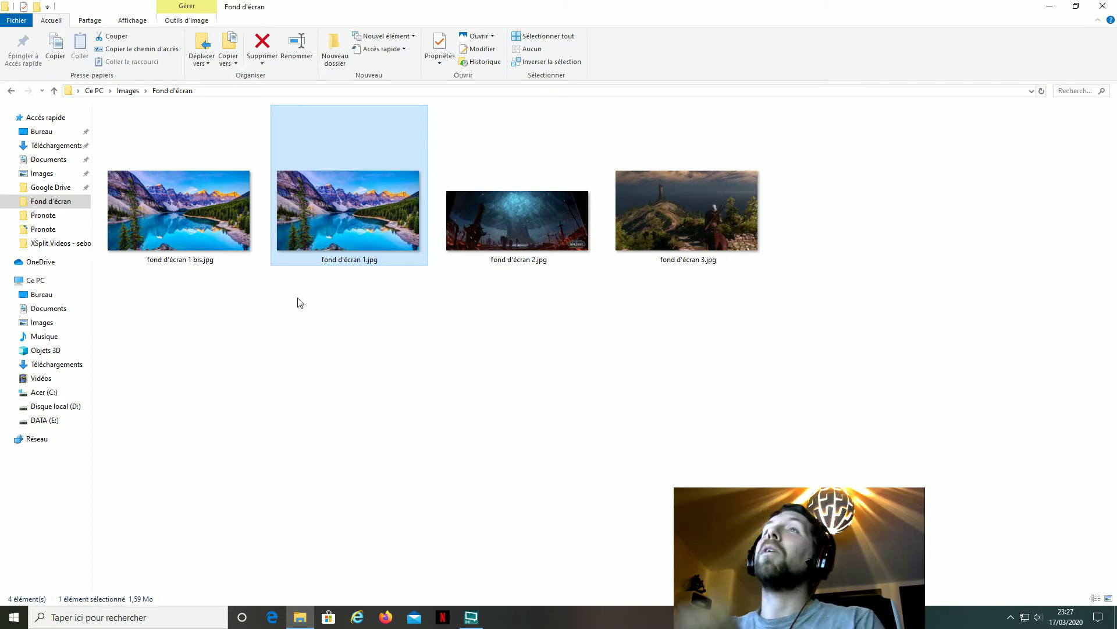
{"action": "left_click", "coordinate": [494, 227]}
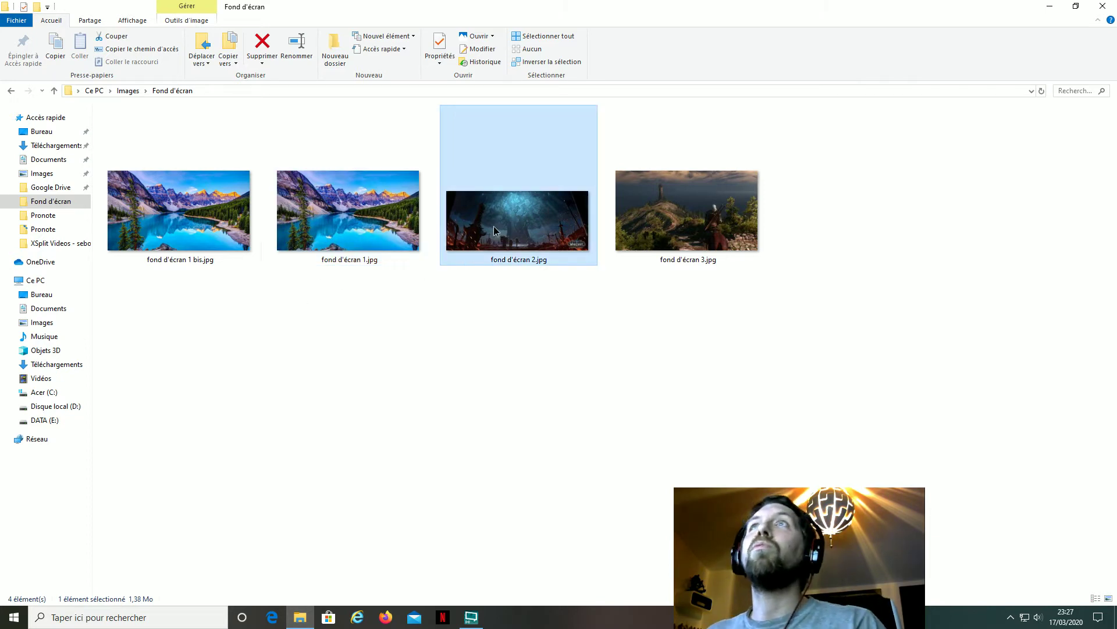
{"action": "left_click", "coordinate": [687, 216]}
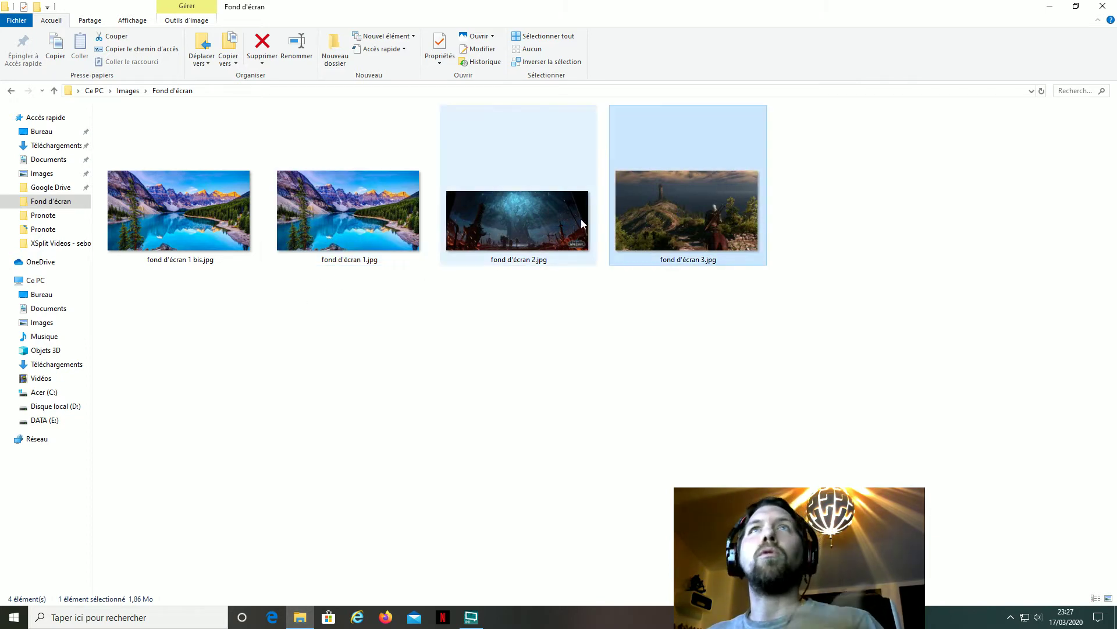
{"action": "left_click", "coordinate": [508, 219]}
Delete the original fond d'écran 1.jpg from the Fond d'écran folder.
{"action": "left_click", "coordinate": [360, 236]}
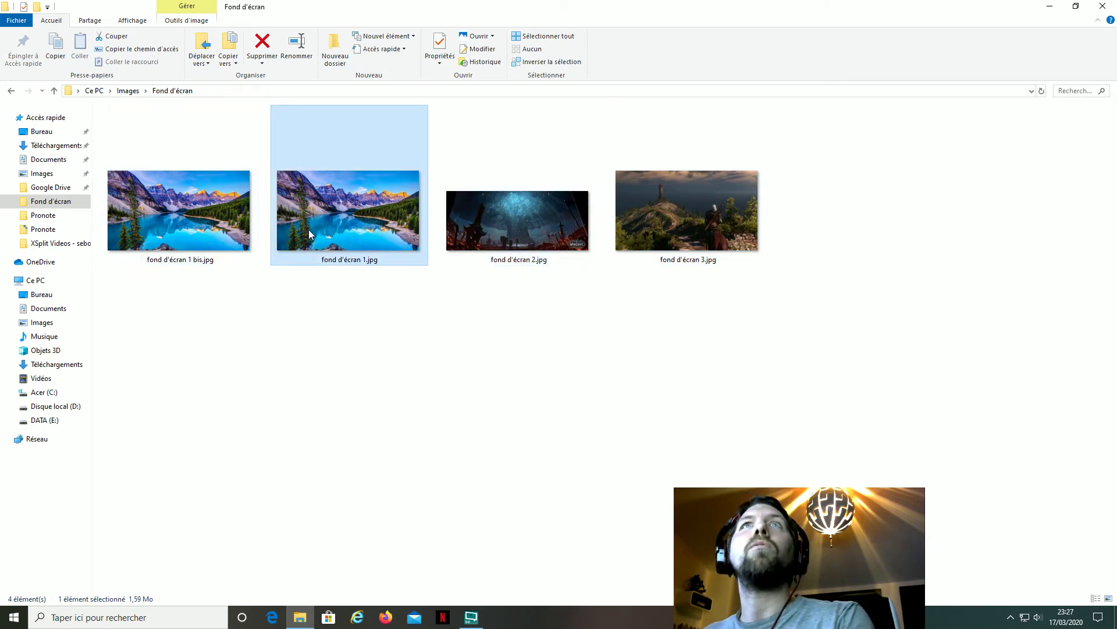
{"action": "key", "text": "Delete"}
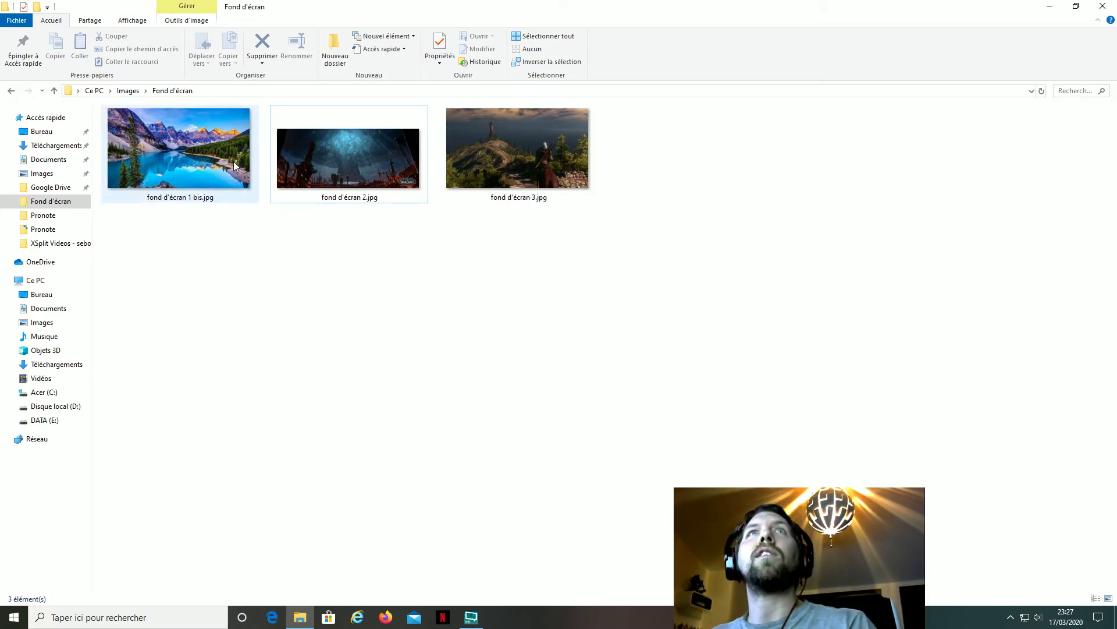
Start printing all three images in the Fond d'écran folder, with Microsoft Print to PDF as the printer.
{"action": "left_click_drag", "start_coordinate": [525, 255], "coordinate": [209, 145]}
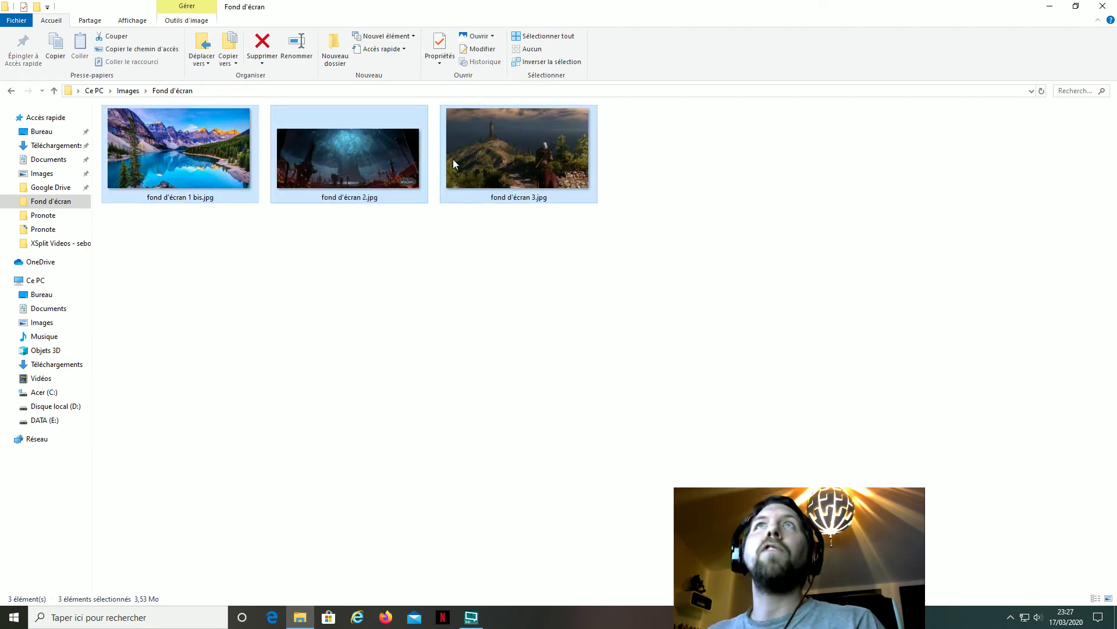
{"action": "right_click", "coordinate": [506, 160]}
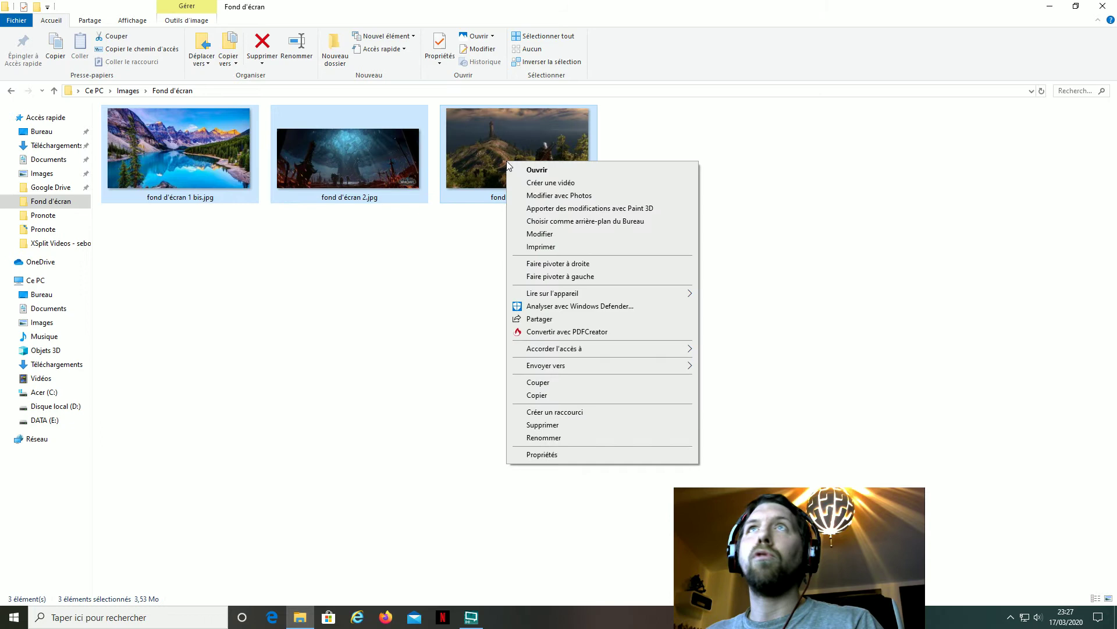
{"action": "left_click", "coordinate": [542, 247]}
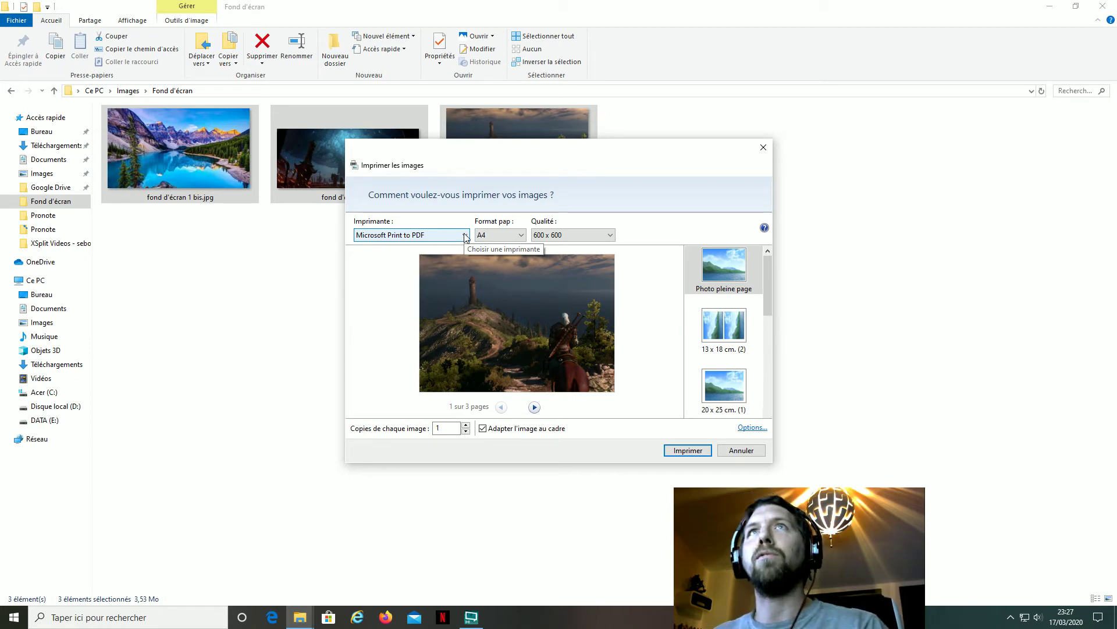
{"action": "left_click", "coordinate": [466, 235]}
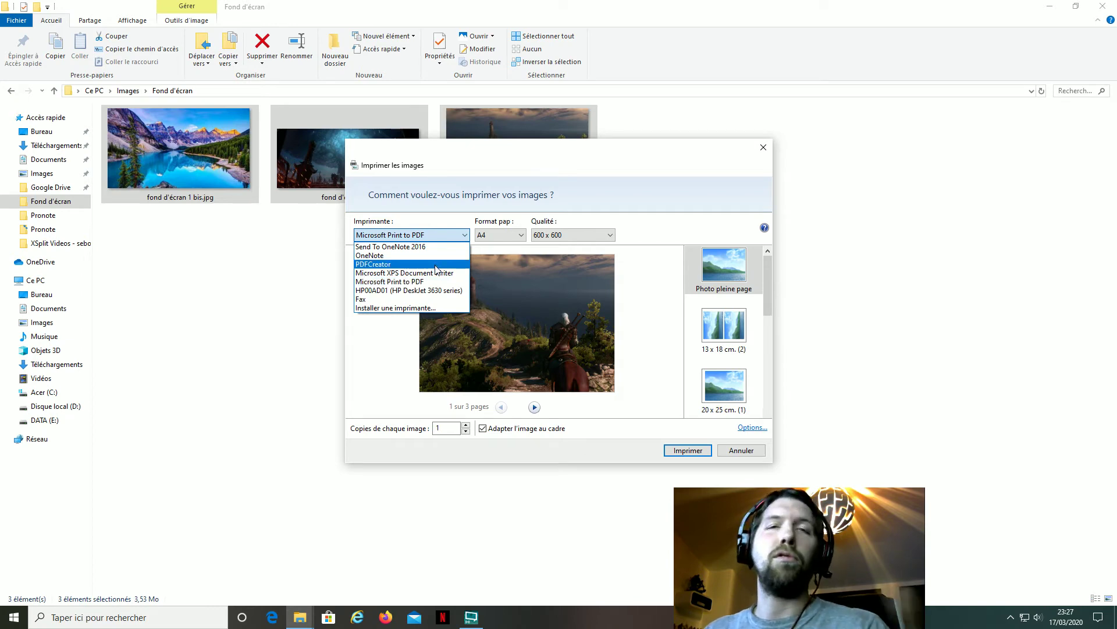
{"action": "left_click", "coordinate": [433, 283]}
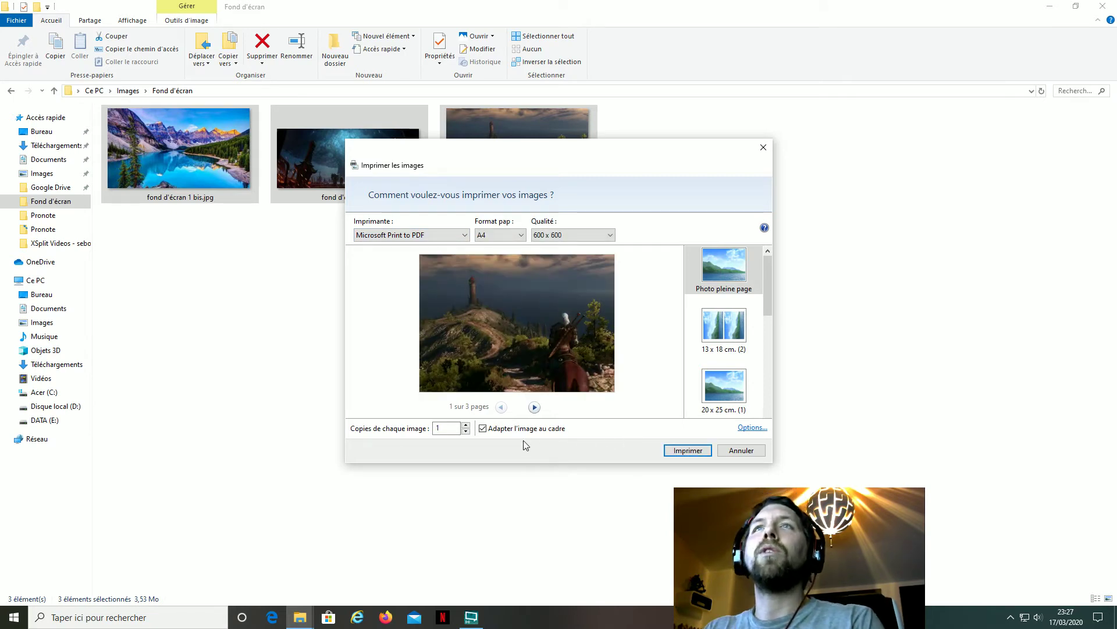
Compare the print preview with and without fitting the image to the frame, and leave "Adapter l'image au cadre" disabled.
{"action": "left_click", "coordinate": [483, 429]}
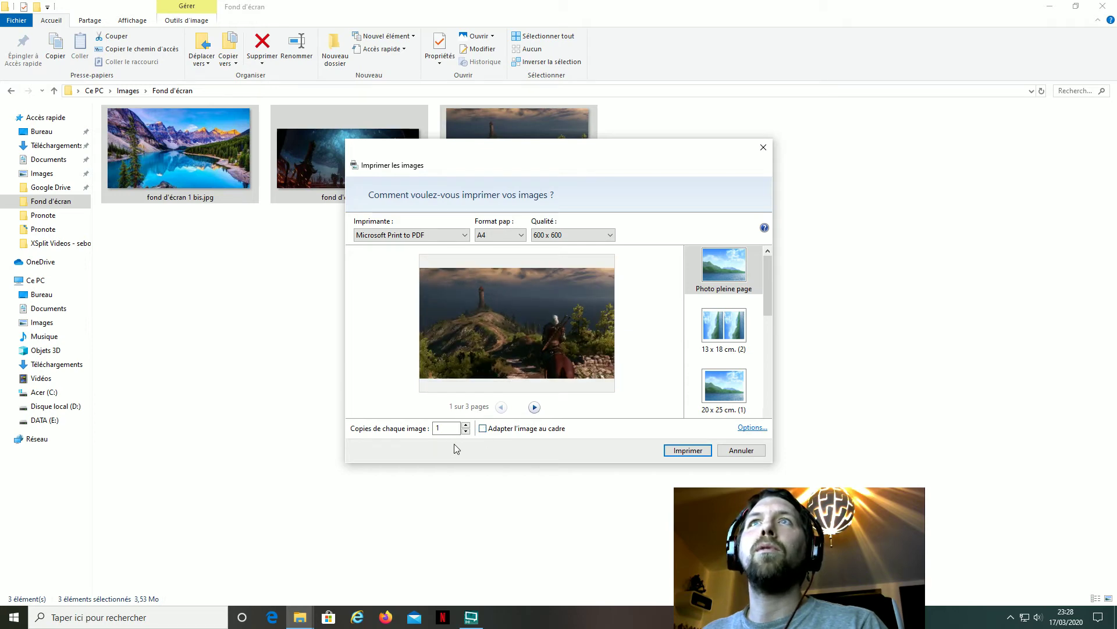
{"action": "left_click", "coordinate": [483, 428]}
{"action": "left_click", "coordinate": [483, 429]}
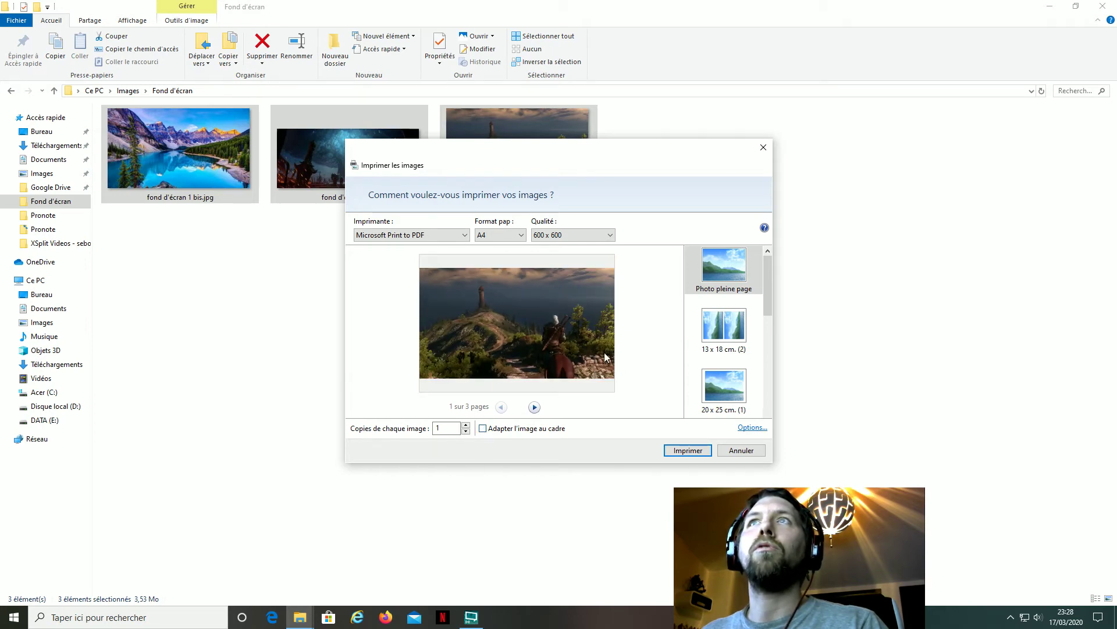
{"action": "left_click", "coordinate": [483, 429]}
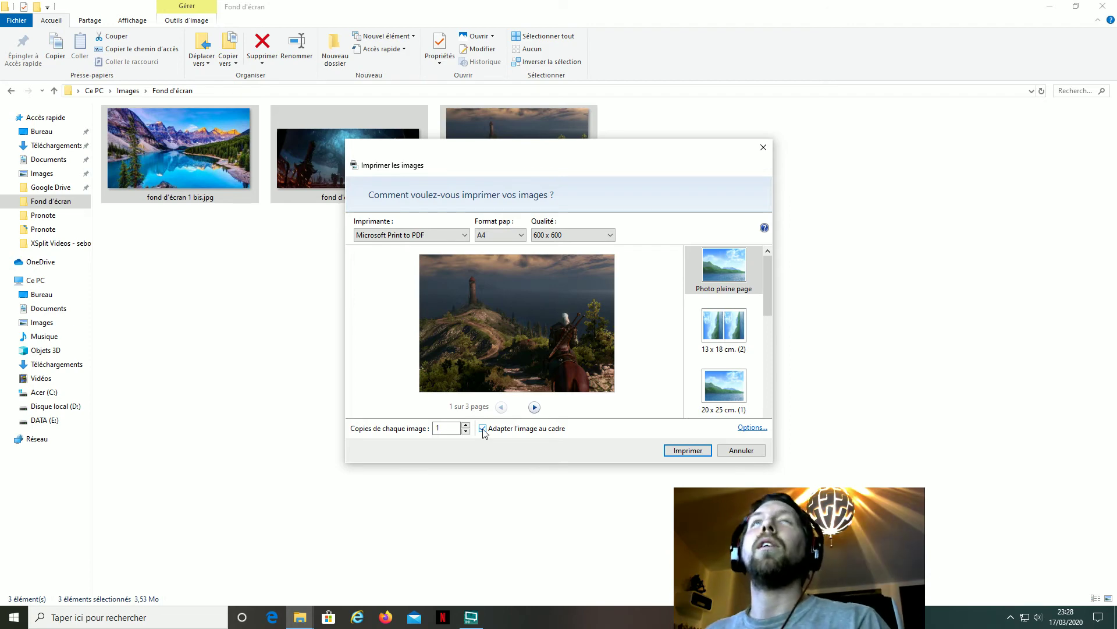
{"action": "left_click", "coordinate": [483, 429]}
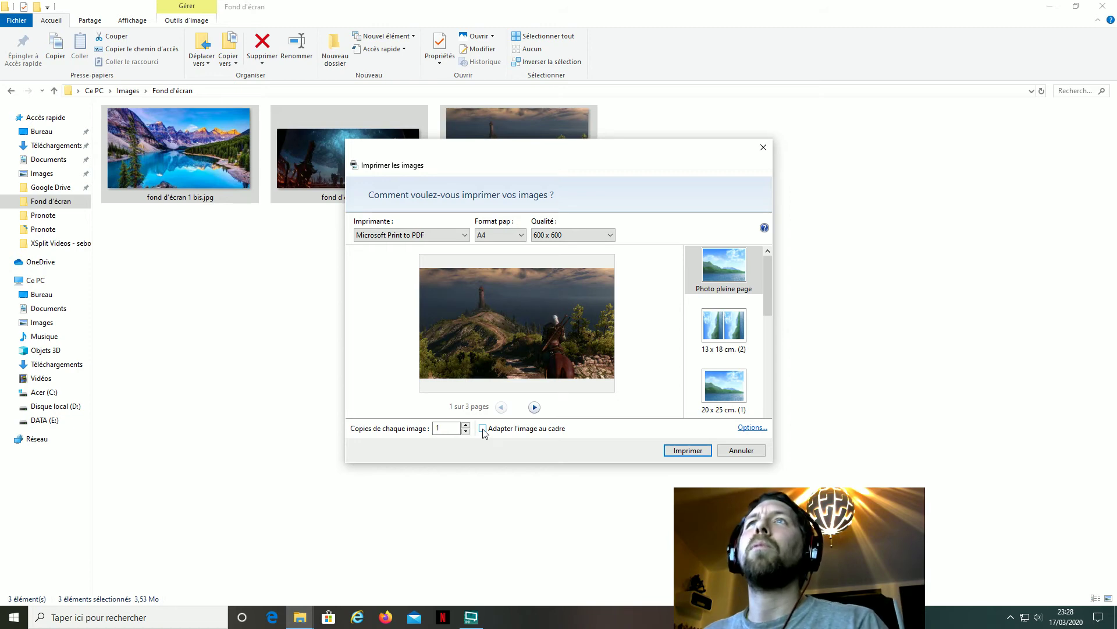
Preview the 13 x 18 cm and 20 x 25 cm print layouts and return to the full-page photo layout.
{"action": "left_click", "coordinate": [718, 339]}
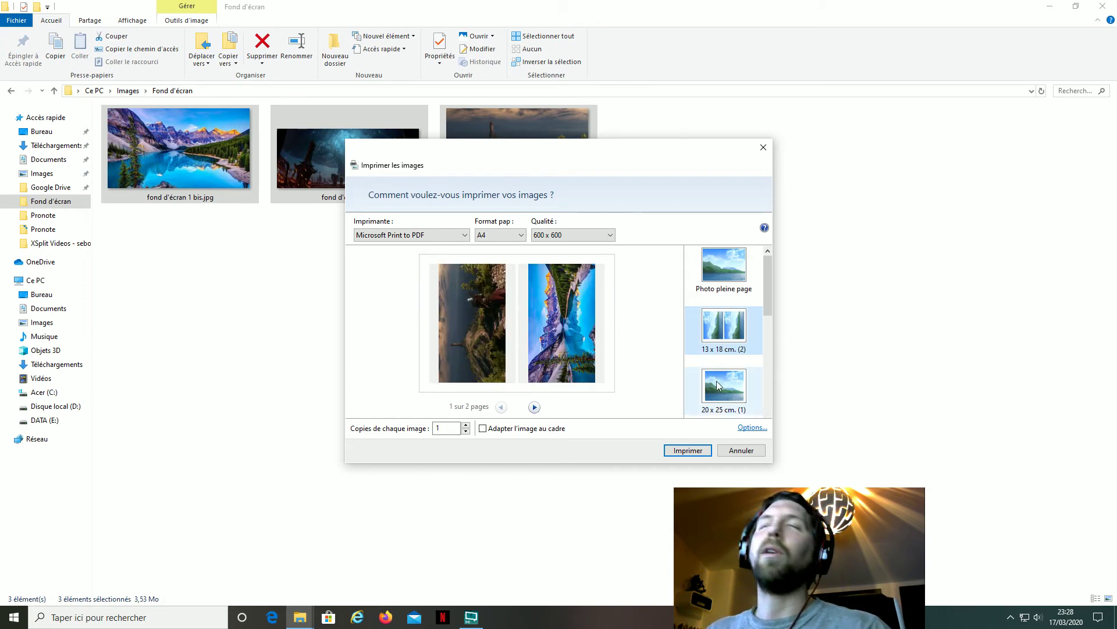
{"action": "left_click", "coordinate": [717, 380]}
{"action": "left_click", "coordinate": [719, 277]}
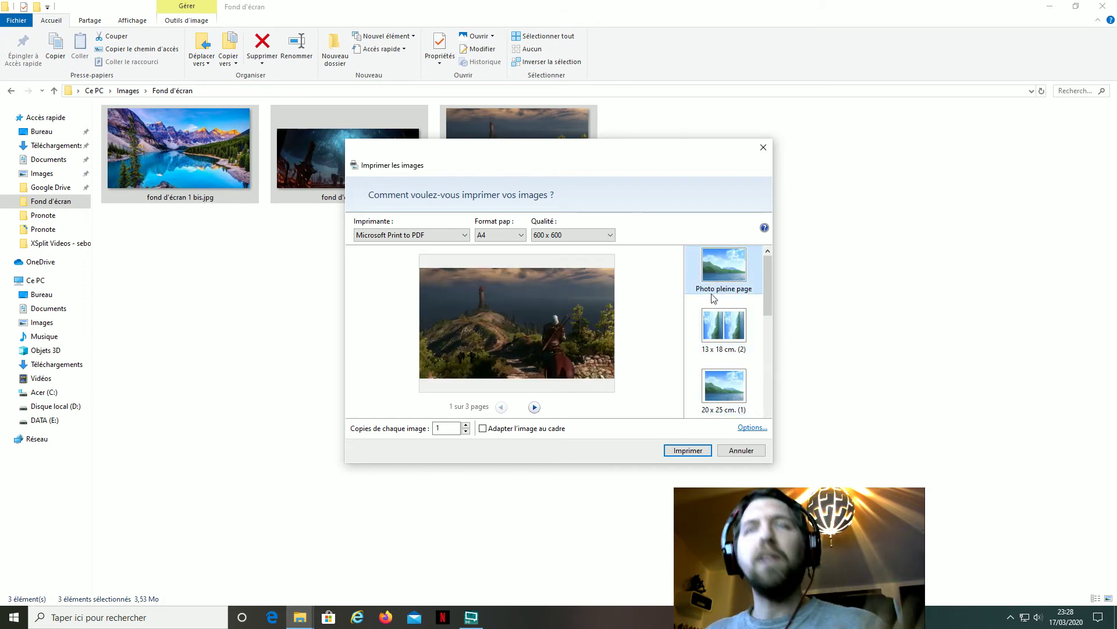
Print the images to a PDF document named "fond d'écran fusion" in the Fond d'écran folder.
{"action": "left_click", "coordinate": [690, 453]}
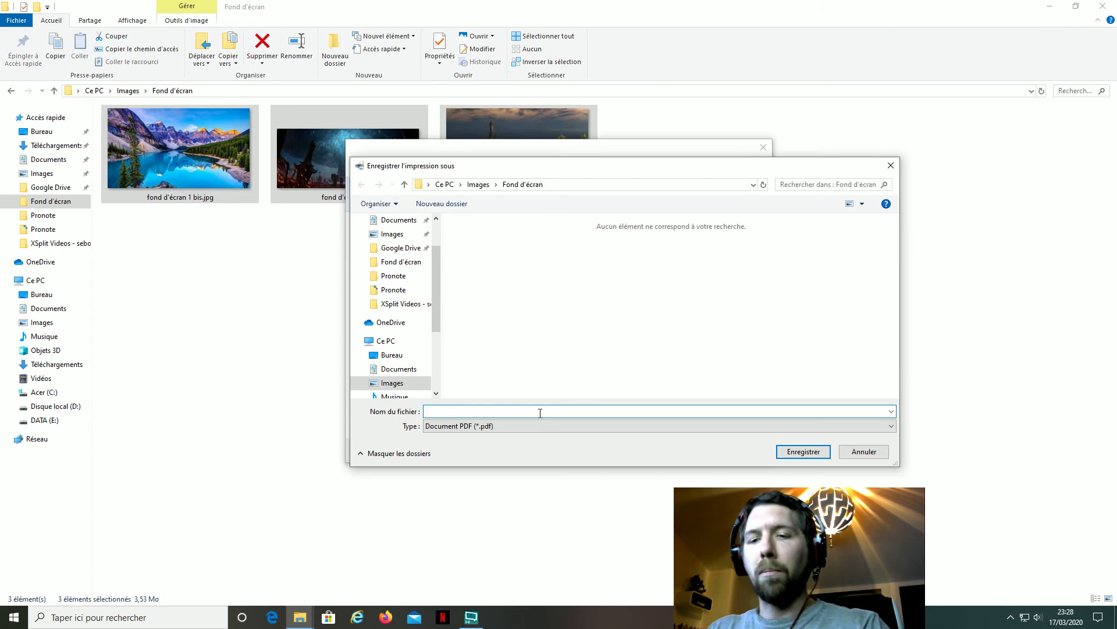
{"action": "type", "text": "fond d'"}
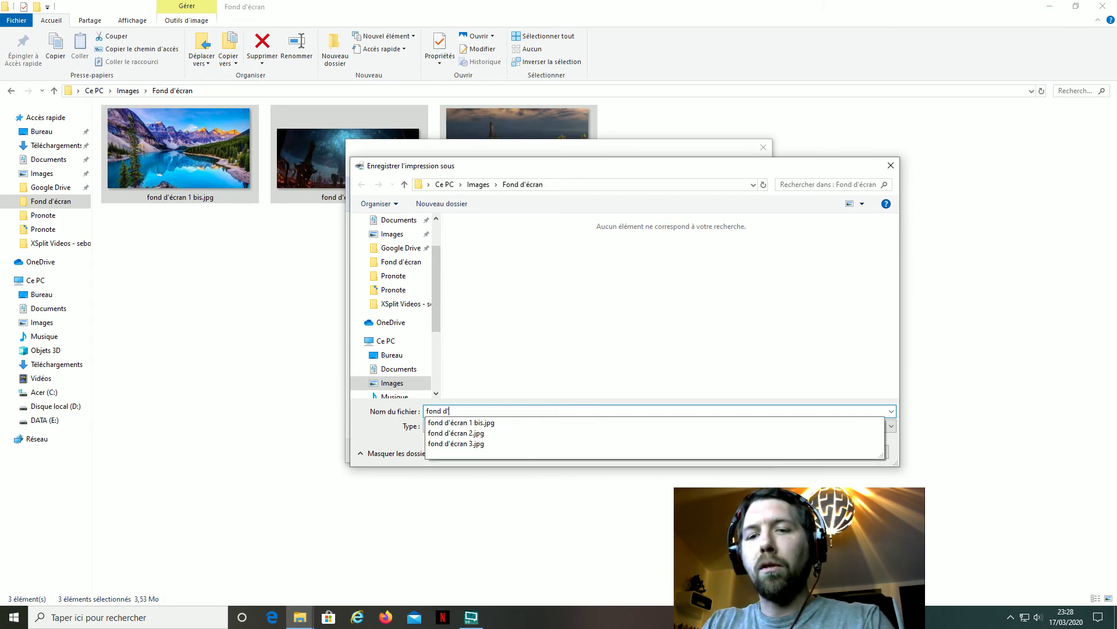
{"action": "type", "text": "écran"}
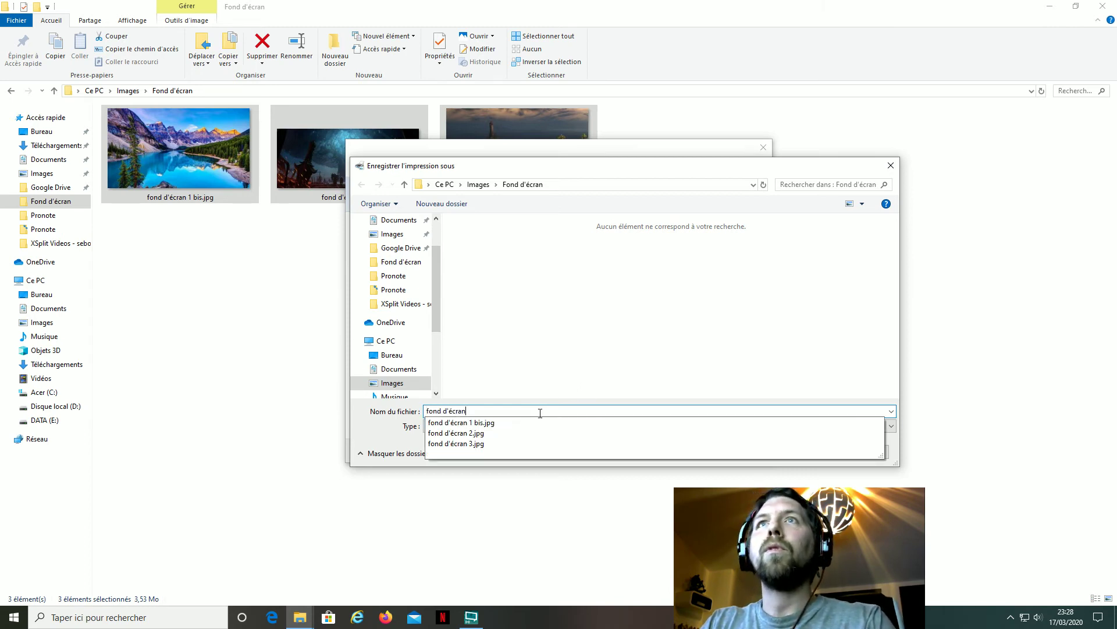
{"action": "type", "text": " fusion"}
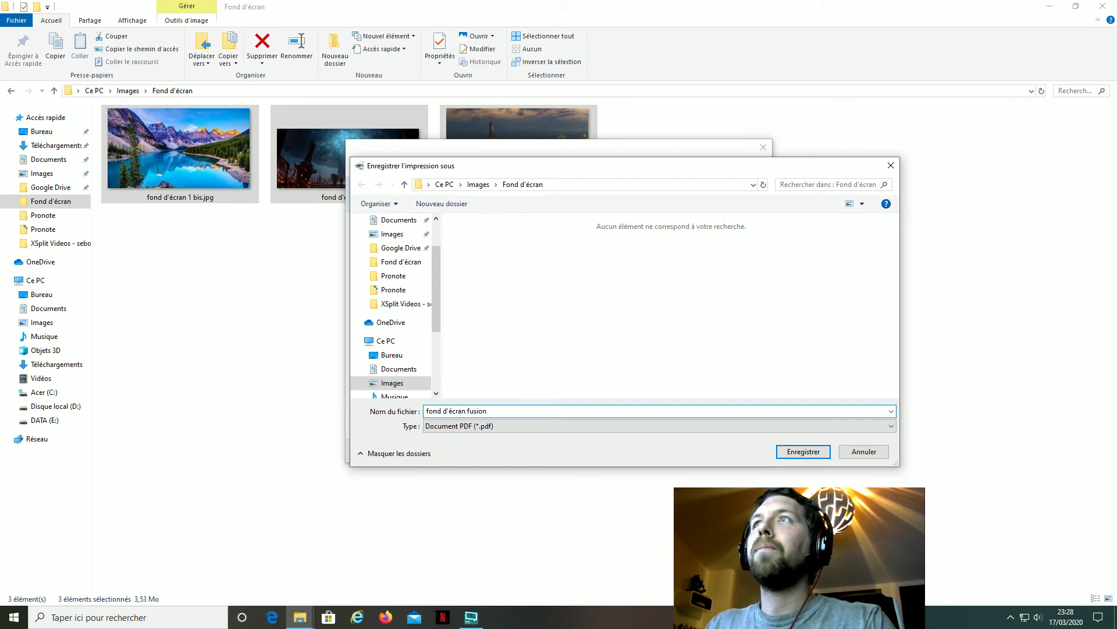
{"action": "left_click", "coordinate": [802, 452]}
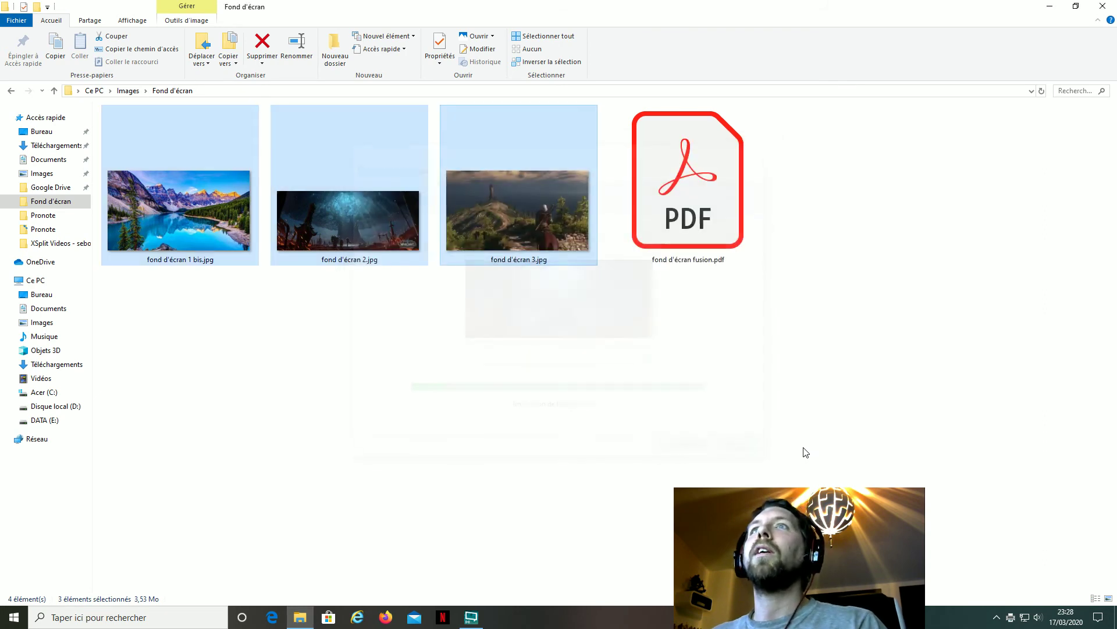
Open fond d'écran fusion.pdf in Adobe Acrobat Reader, look through all its pages, and close it.
{"action": "double_click", "coordinate": [688, 194]}
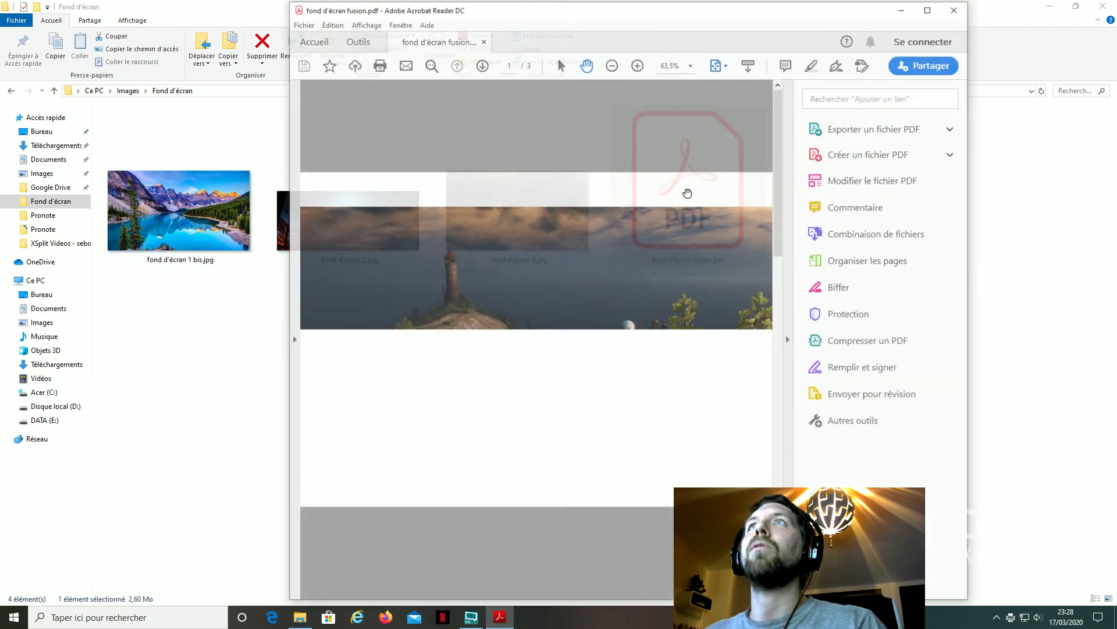
{"action": "scroll", "coordinate": [742, 235], "scroll_direction": "down", "scroll_amount": 2}
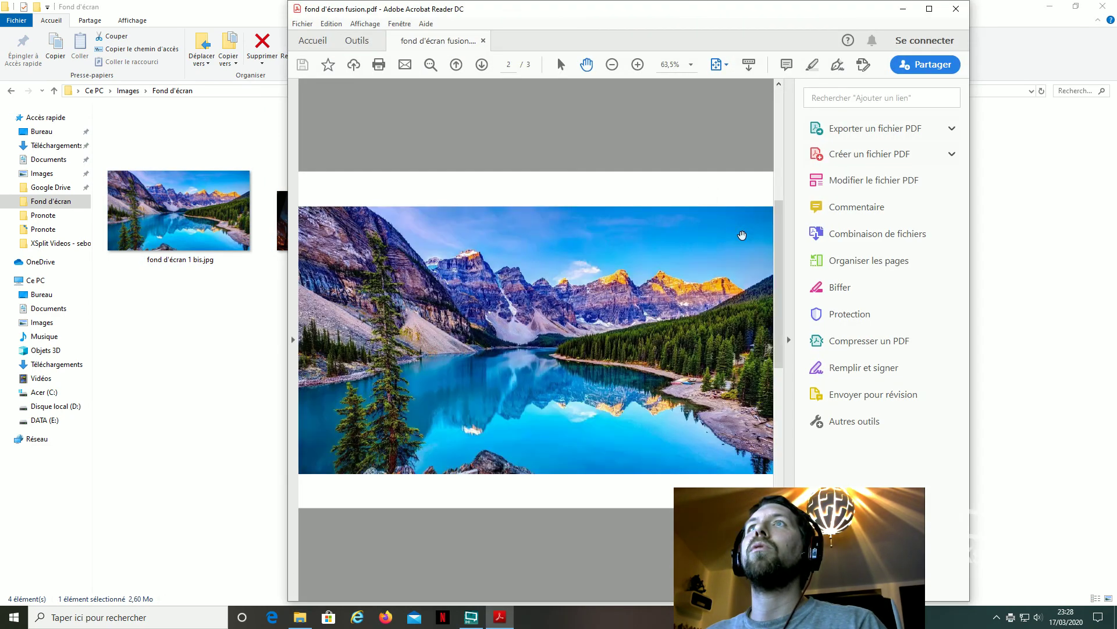
{"action": "scroll", "coordinate": [742, 235], "scroll_direction": "down", "scroll_amount": 2}
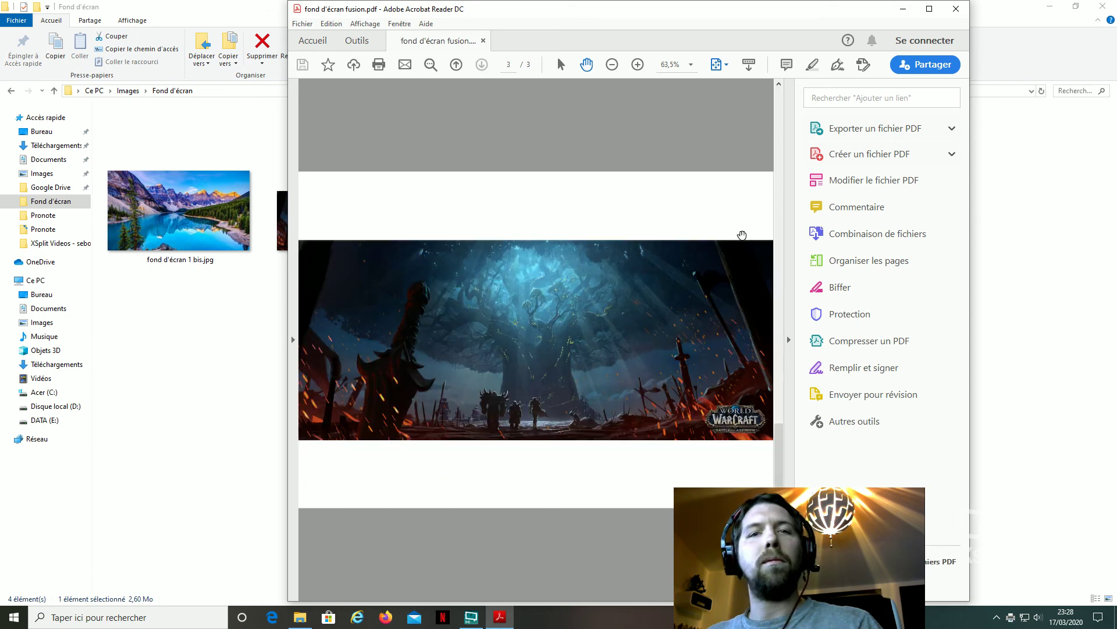
{"action": "left_click", "coordinate": [955, 9]}
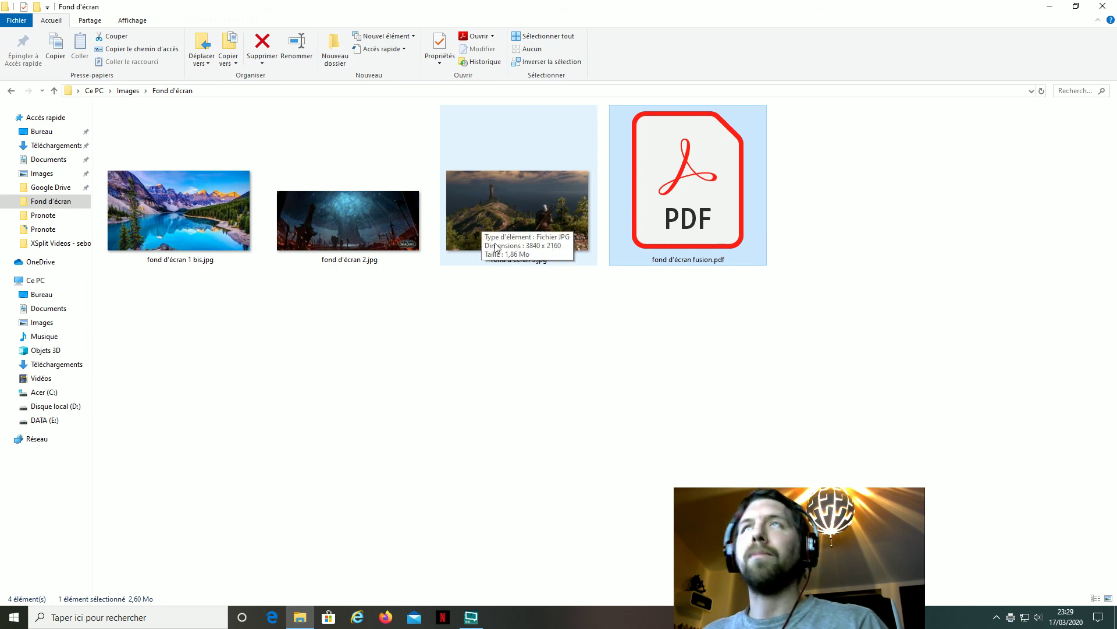
{"action": "left_click", "coordinate": [624, 339]}
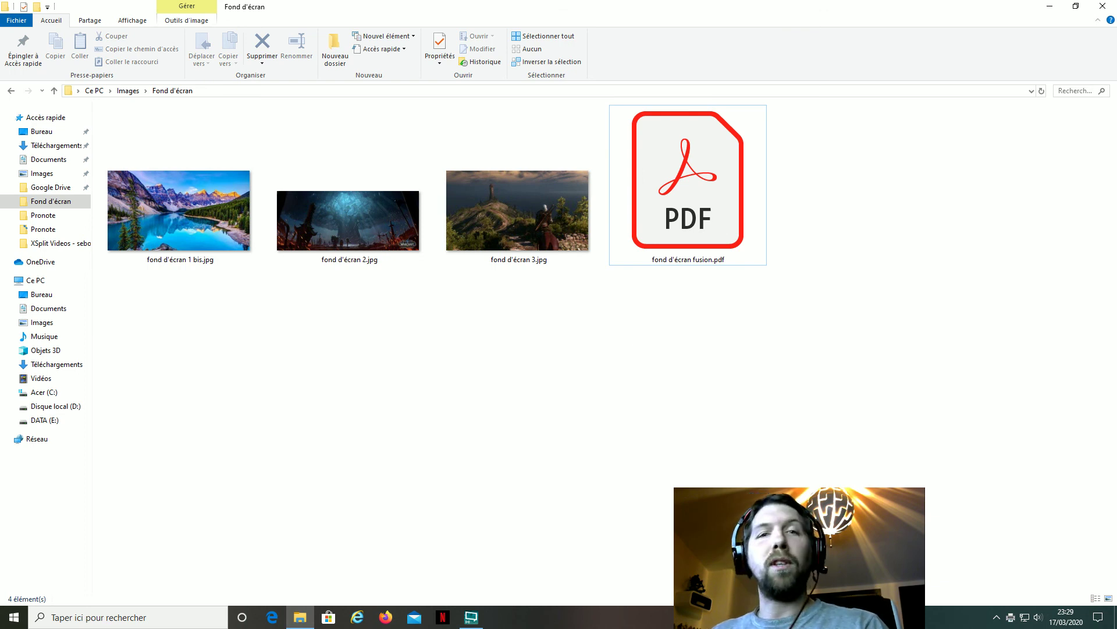
{"action": "key", "text": "alt+Tab"}
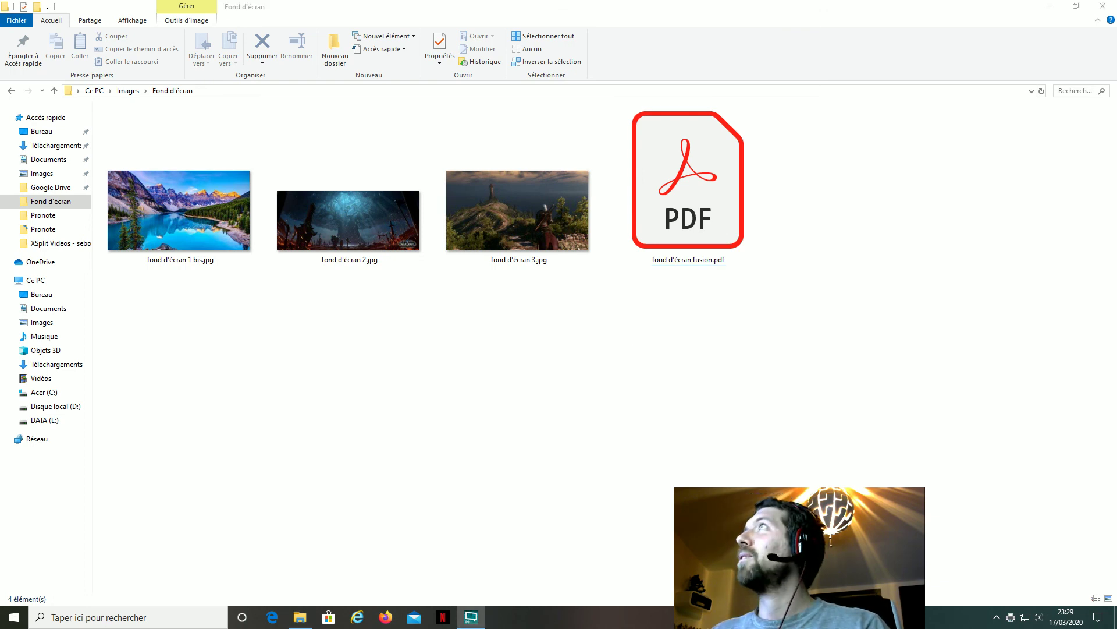